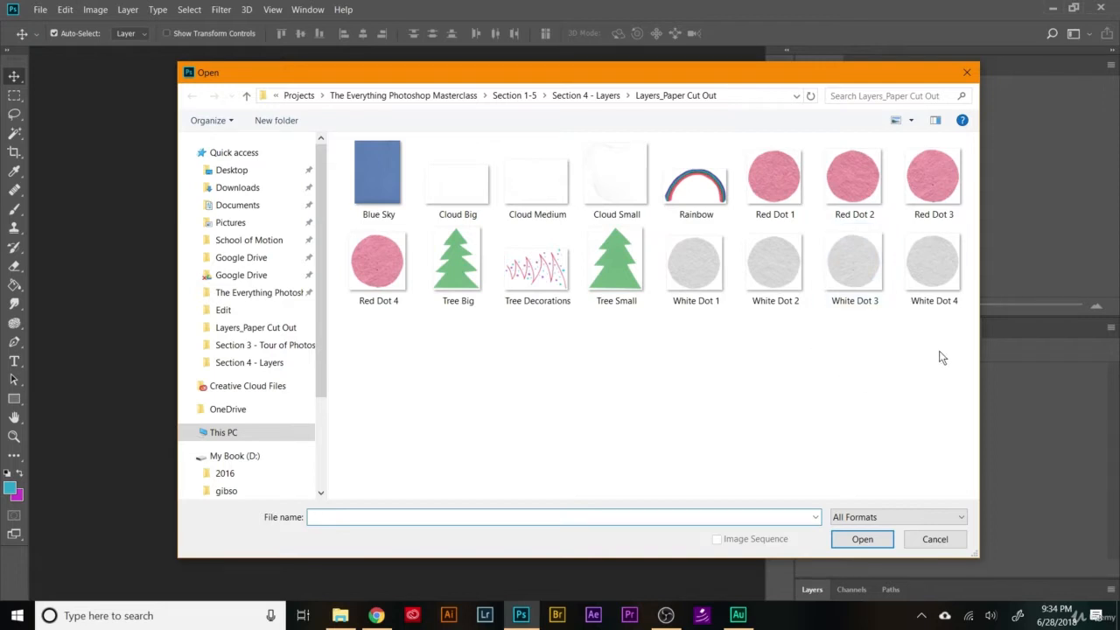
# Open all the images in the Layers_Paper Cut Out folder and look through the white dot and tree images.
pyautogui.moveTo(940, 347); pyautogui.dragTo(393, 188)
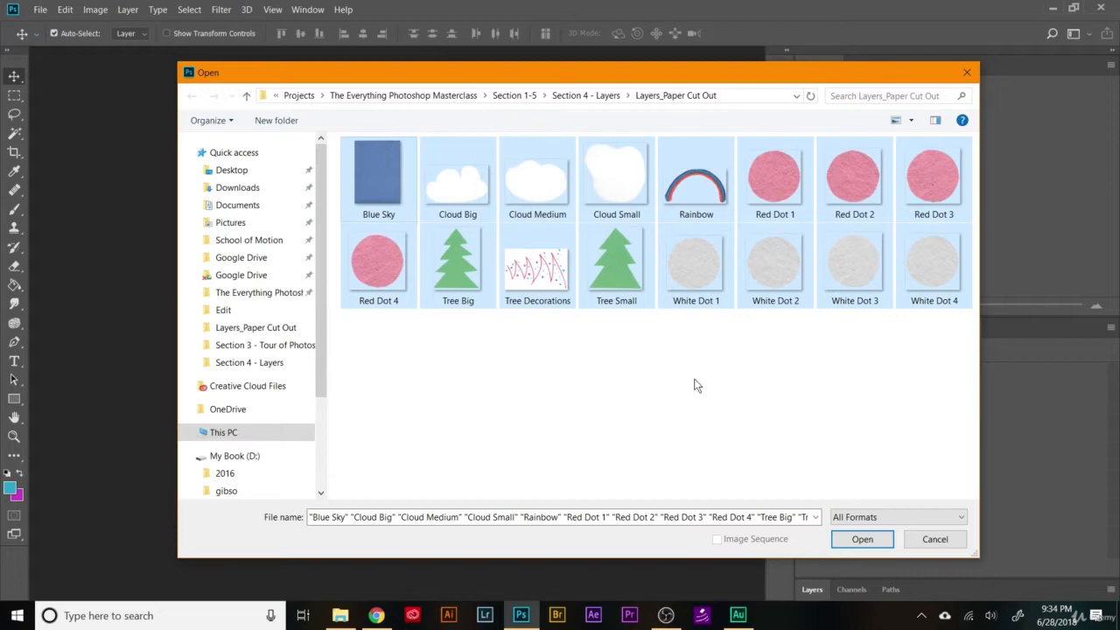
pyautogui.click(863, 541)
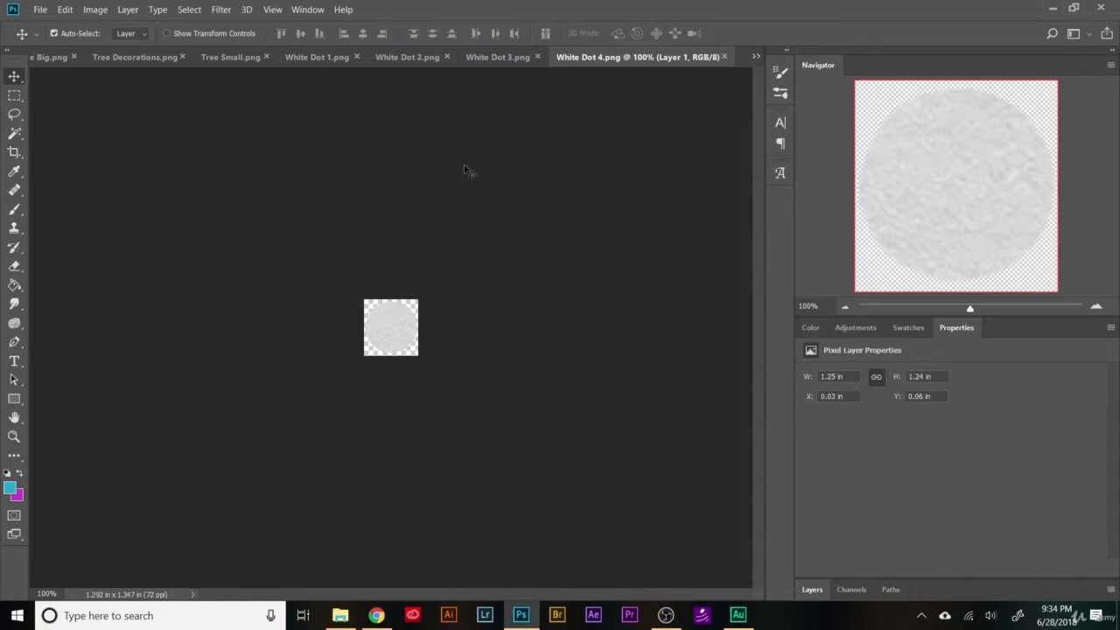
pyautogui.click(505, 57)
pyautogui.click(435, 61)
pyautogui.click(259, 57)
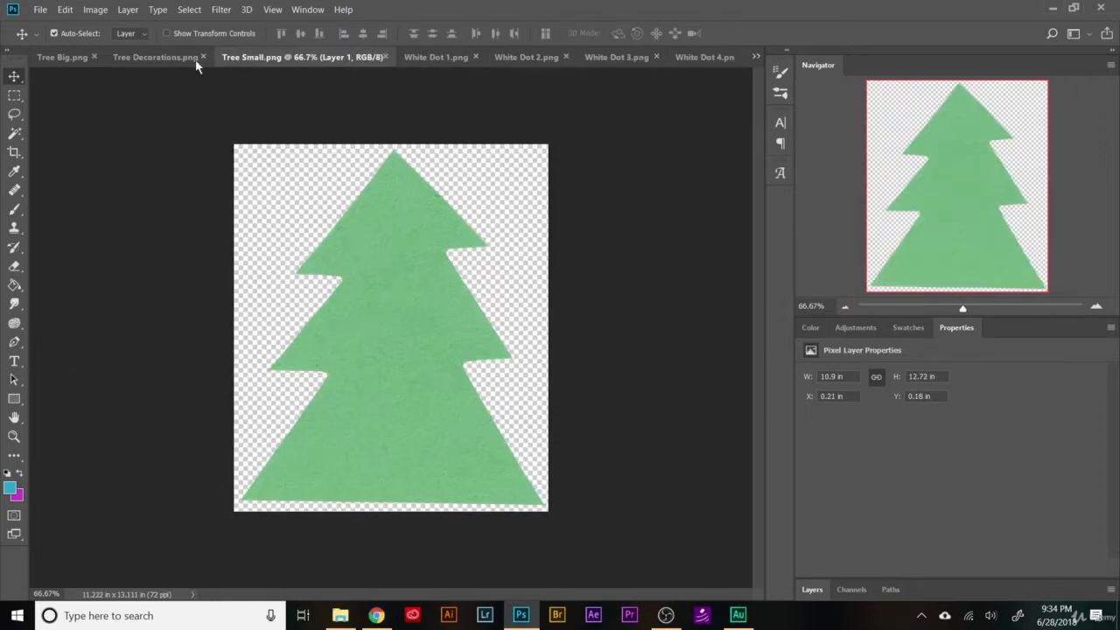
pyautogui.click(64, 58)
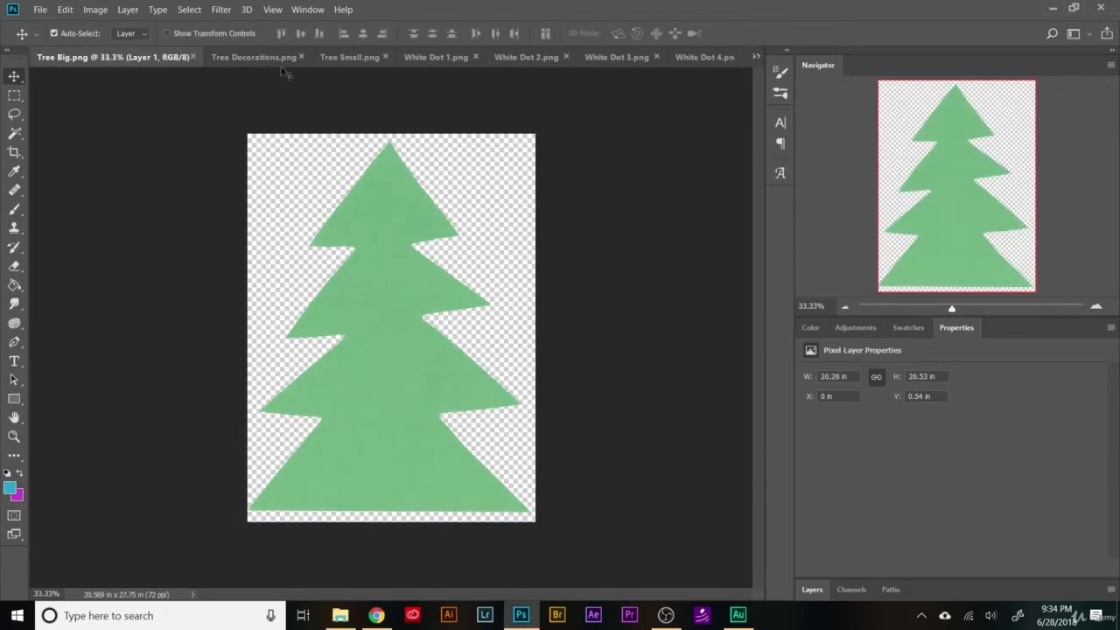
# Switch to Blue Sky.jpeg, unlock its Background layer and rename the layer "Blue Sky".
pyautogui.click(757, 56)
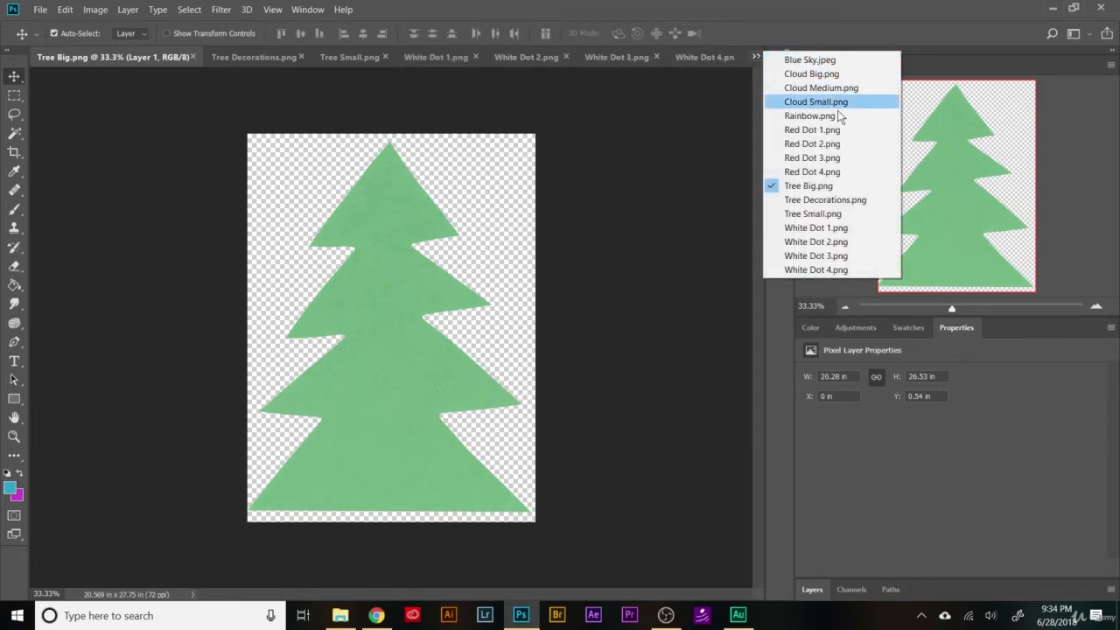
pyautogui.click(866, 62)
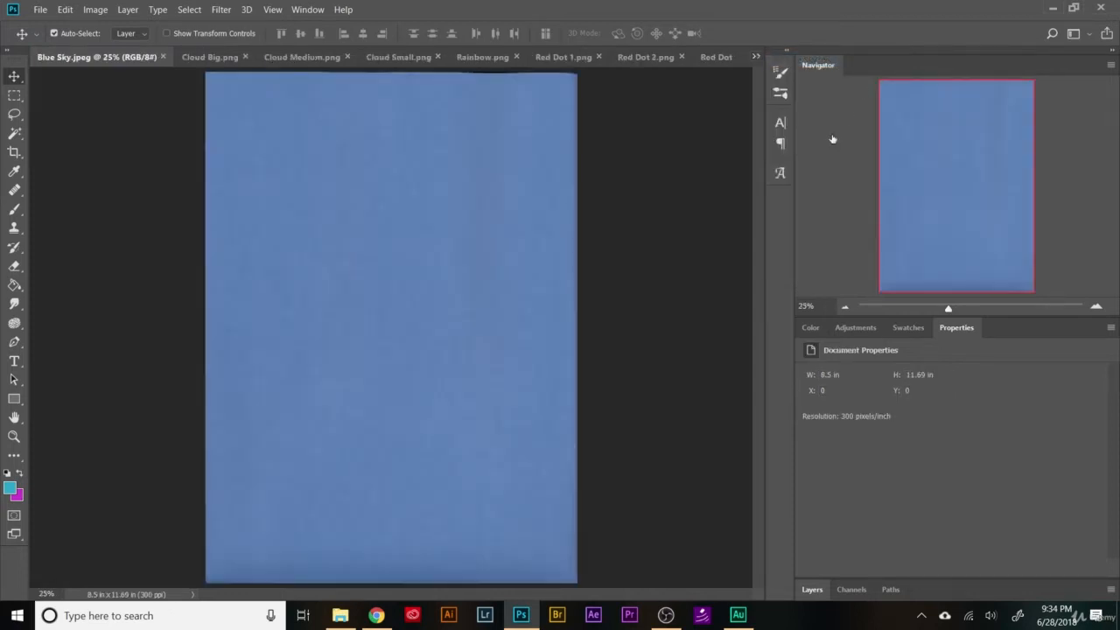
pyautogui.click(801, 590)
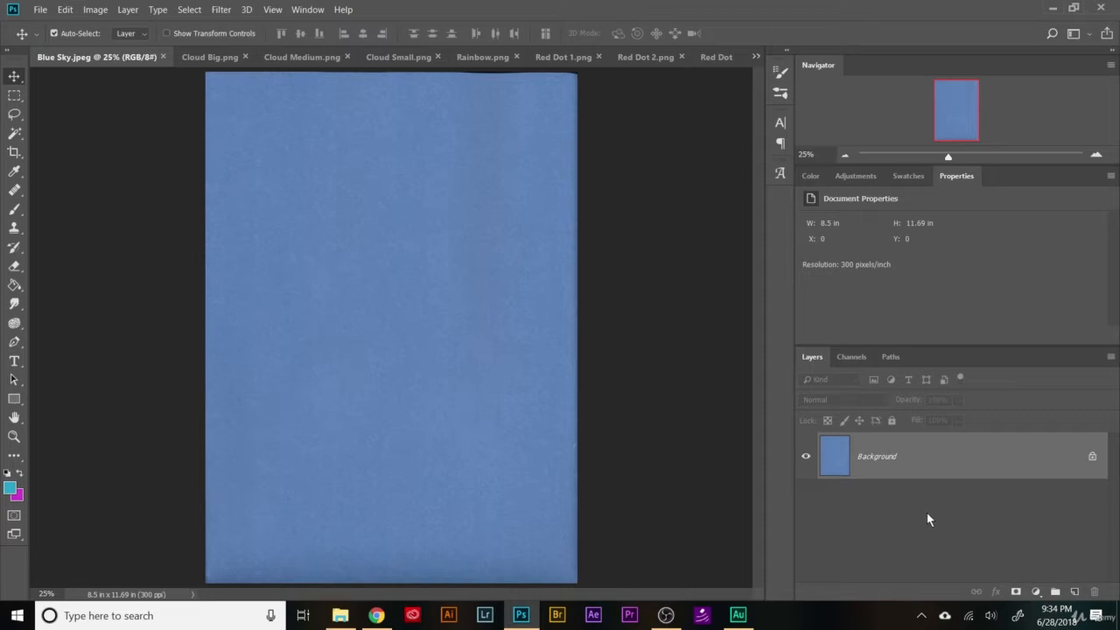
pyautogui.click(1091, 459)
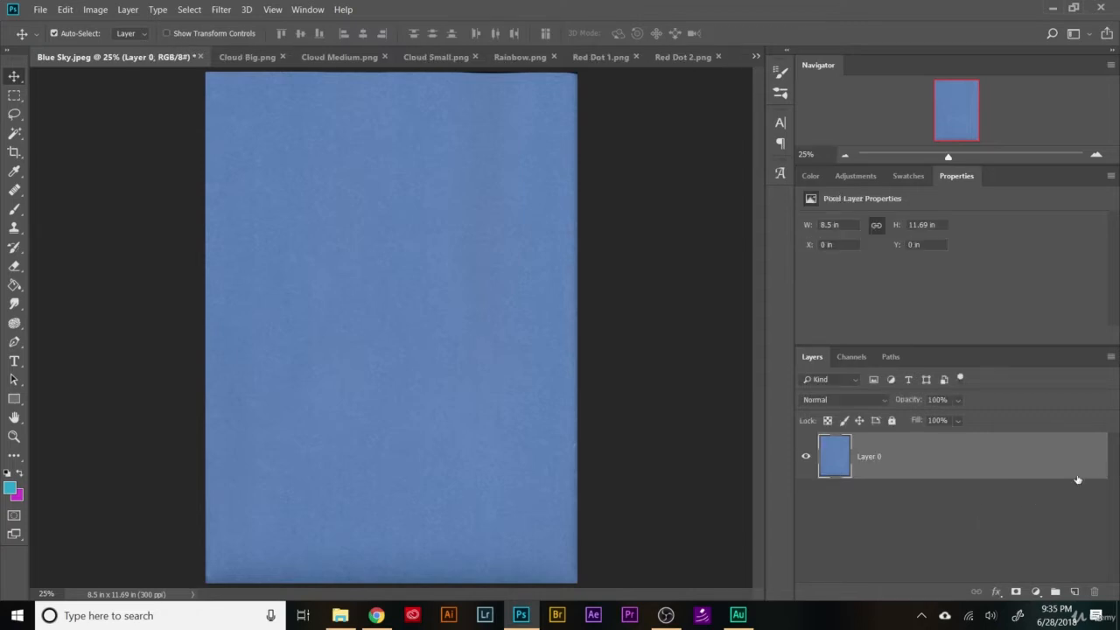
pyautogui.doubleClick(869, 457)
pyautogui.write('Blue Sky')
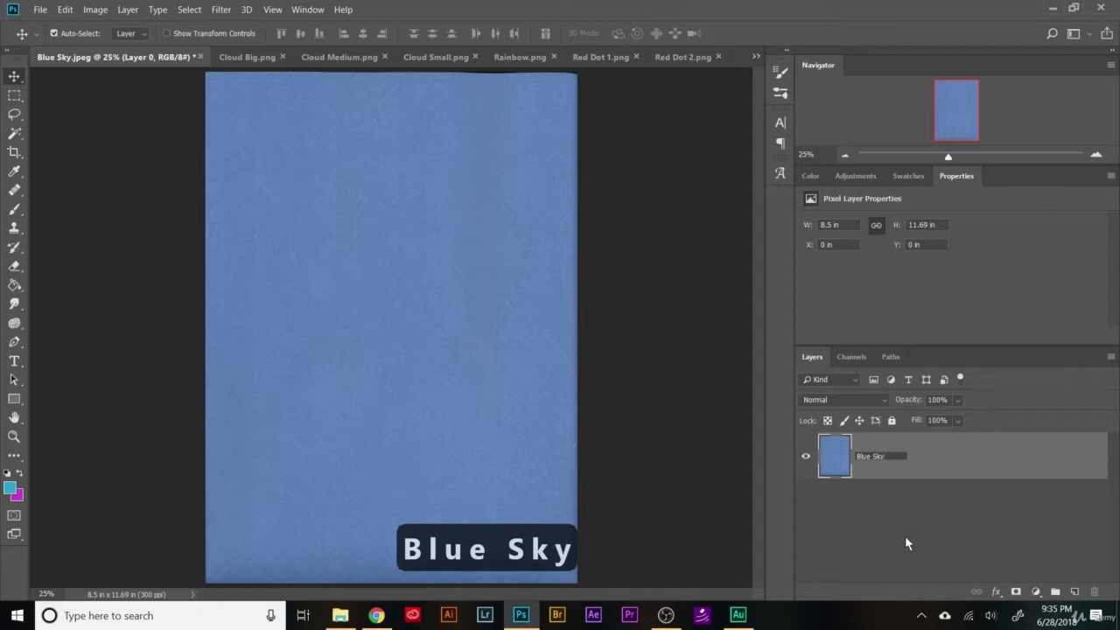
pyautogui.press('Return')
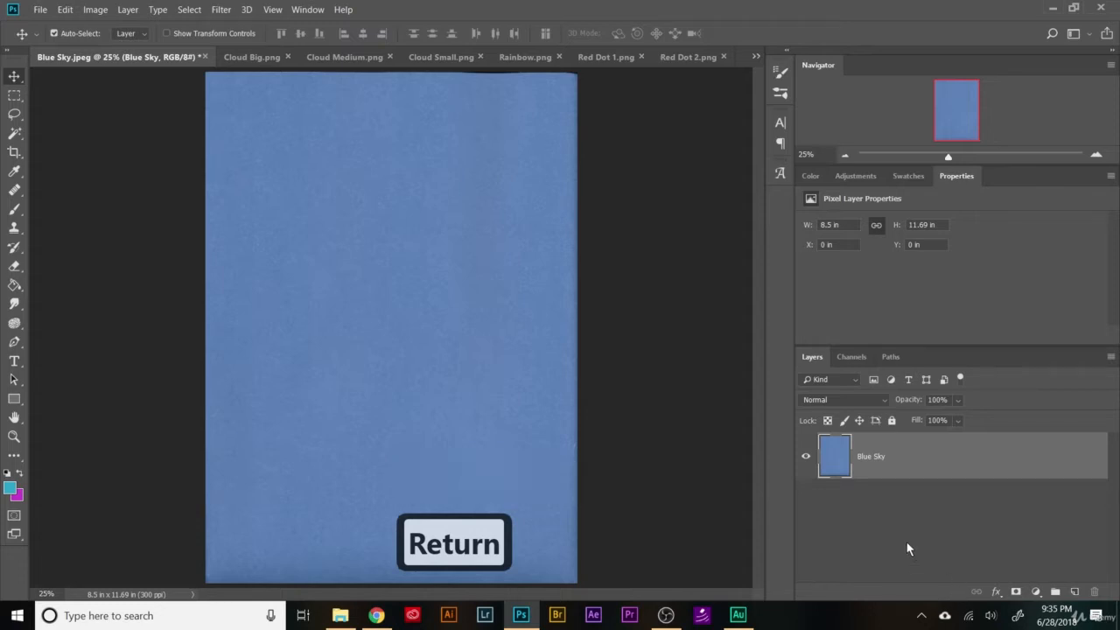
# Rotate the Blue Sky image 90° clockwise and deselect its layer.
pyautogui.scroll(-1, 416, 331)
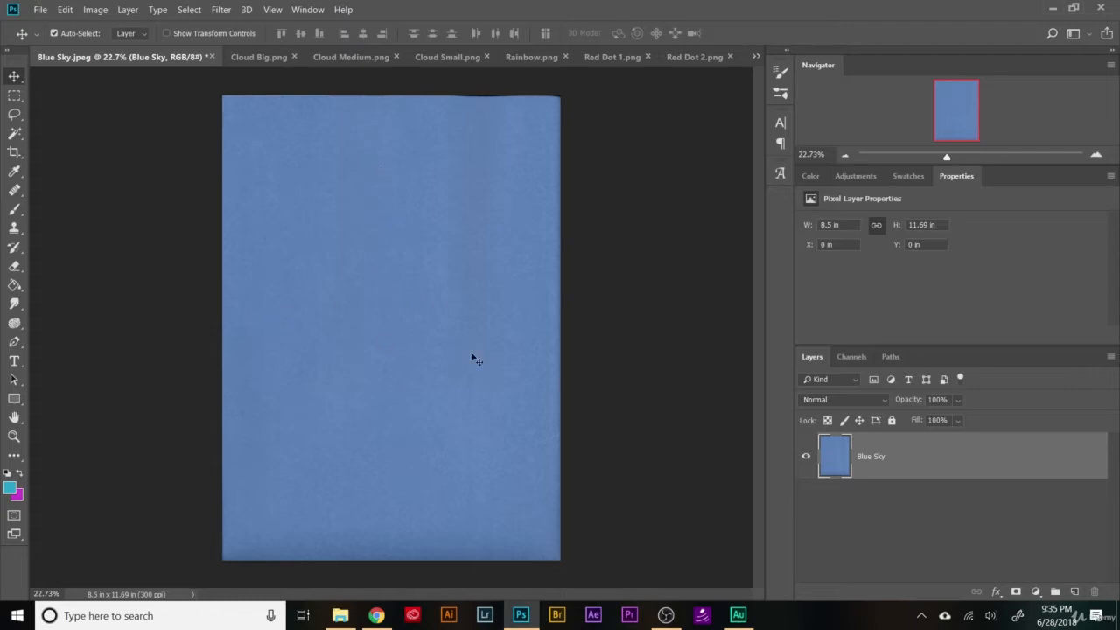
pyautogui.click(93, 10)
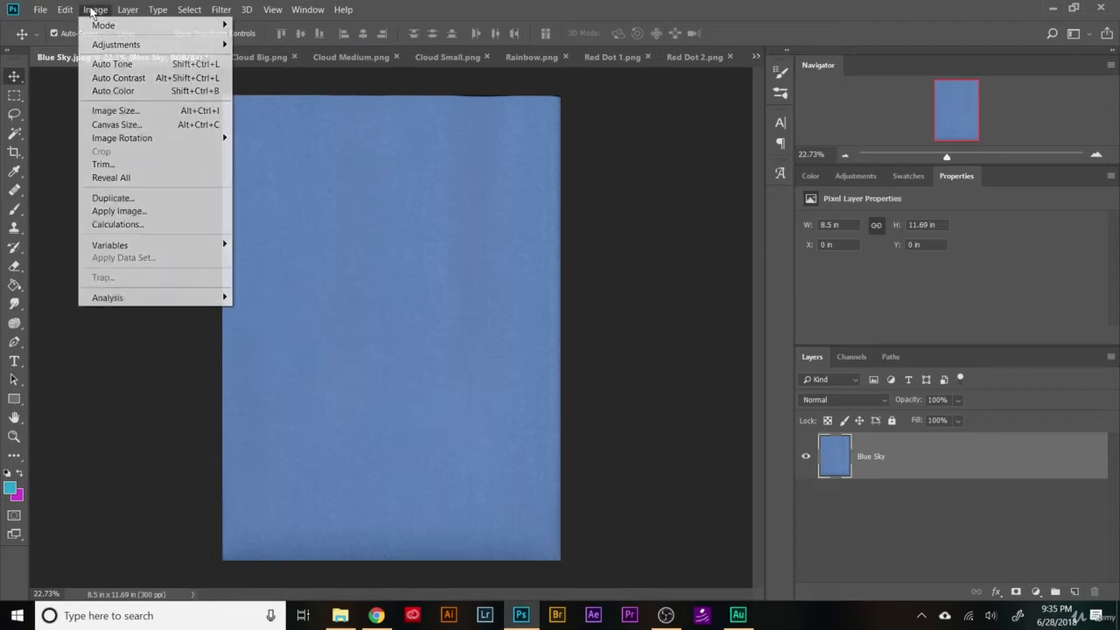
pyautogui.moveTo(132, 137)
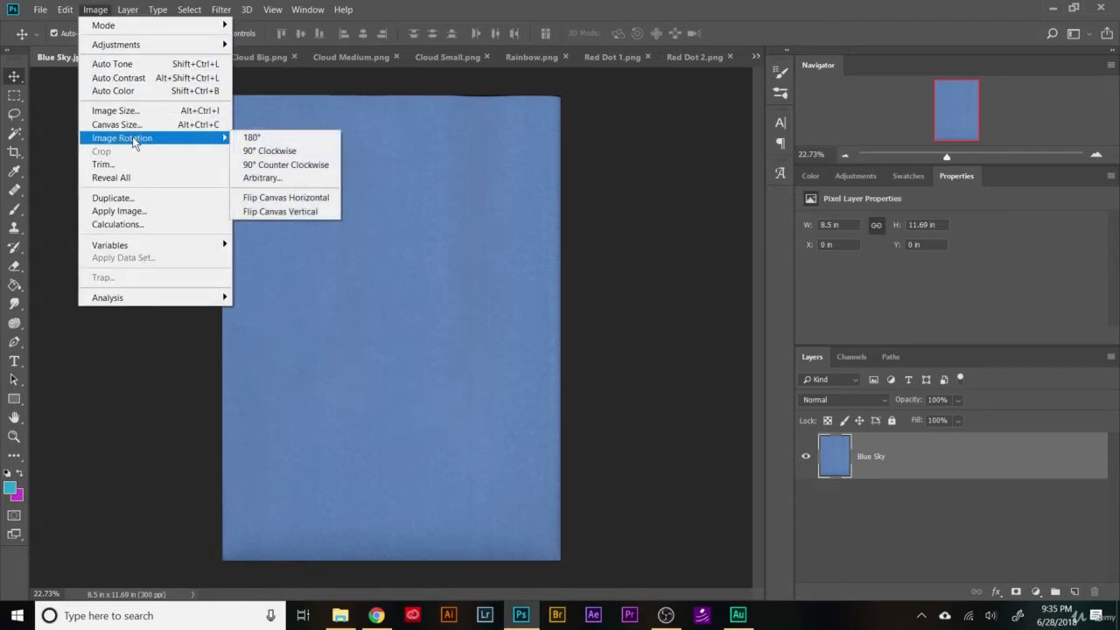
pyautogui.click(292, 153)
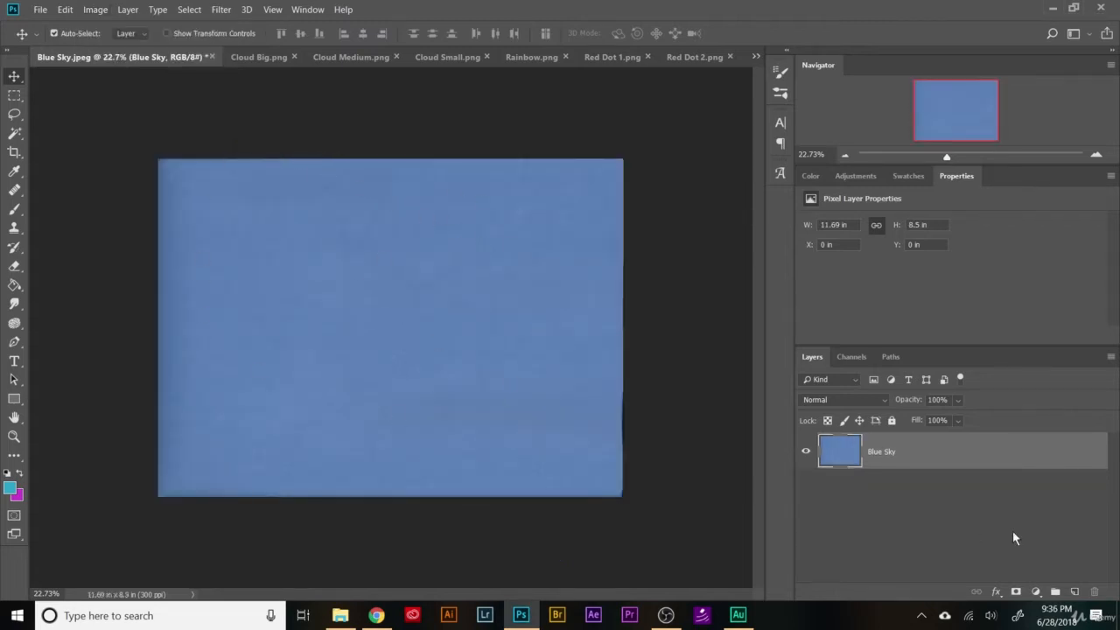
pyautogui.click(938, 514)
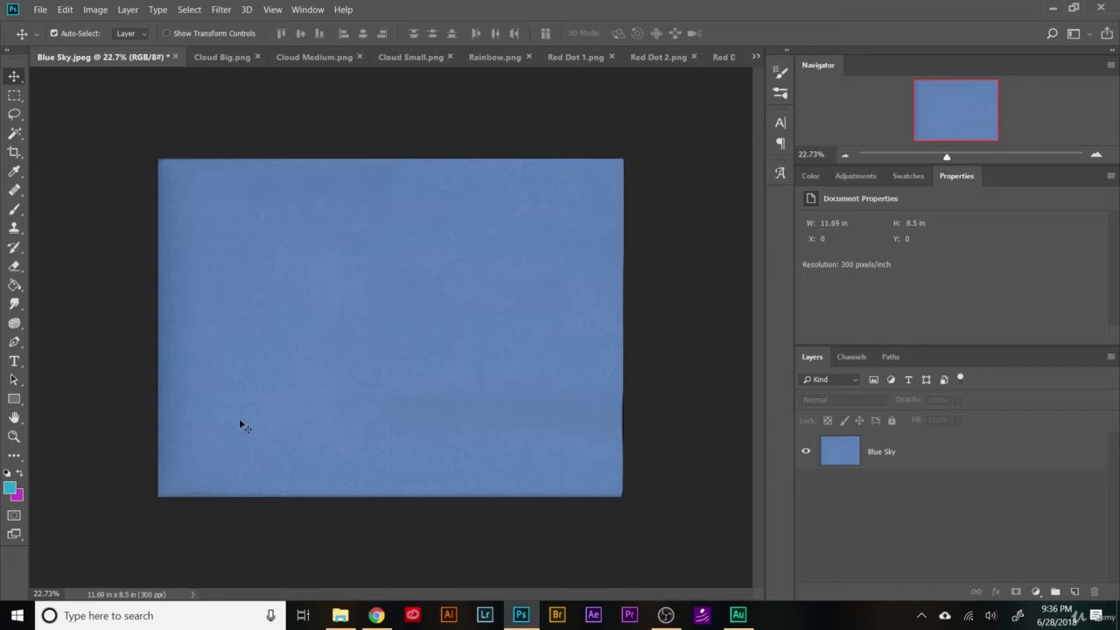
# Crop the Blue Sky image slightly inward to about 11.37 by 8.12 in, trimming the dark paper edges.
pyautogui.scroll(8, 673, 468)
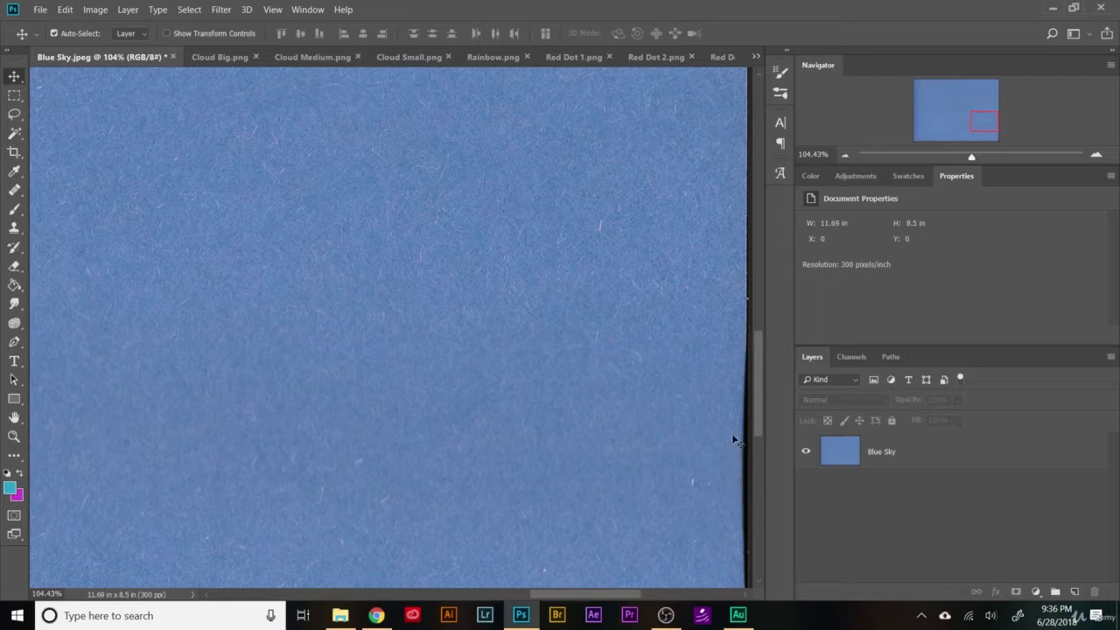
pyautogui.scroll(-5, 345, 280)
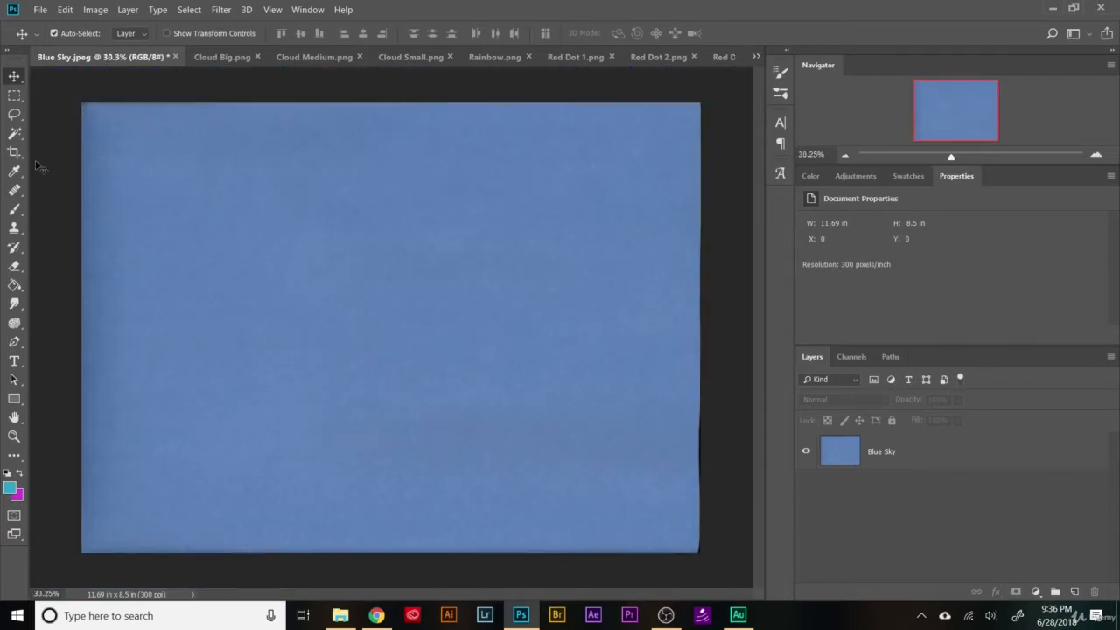
pyautogui.click(14, 153)
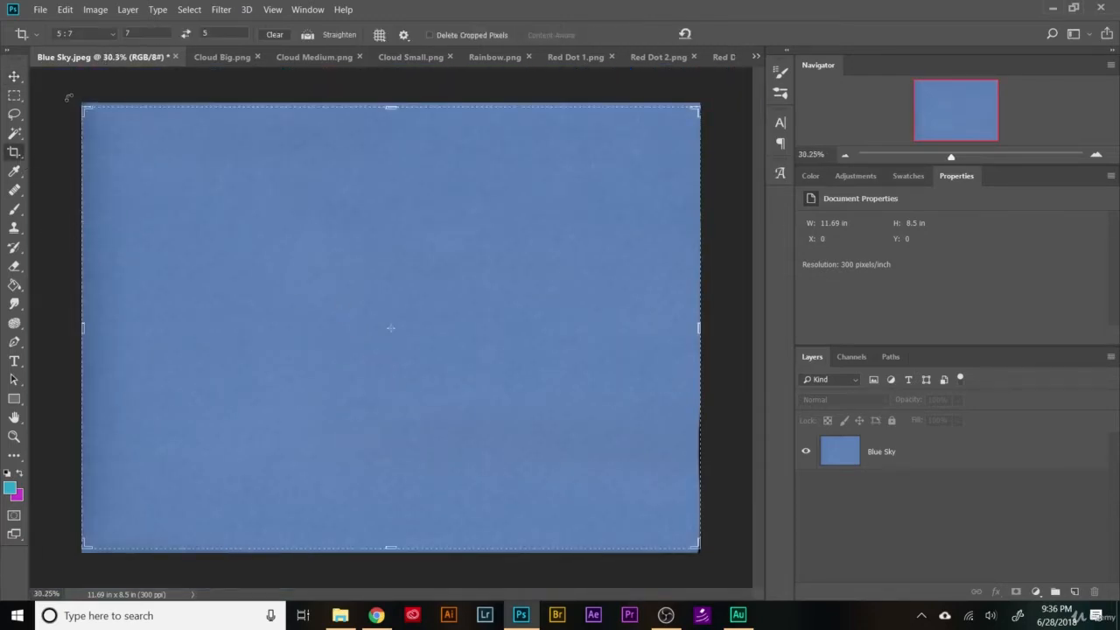
pyautogui.moveTo(81, 108); pyautogui.dragTo(87, 111)
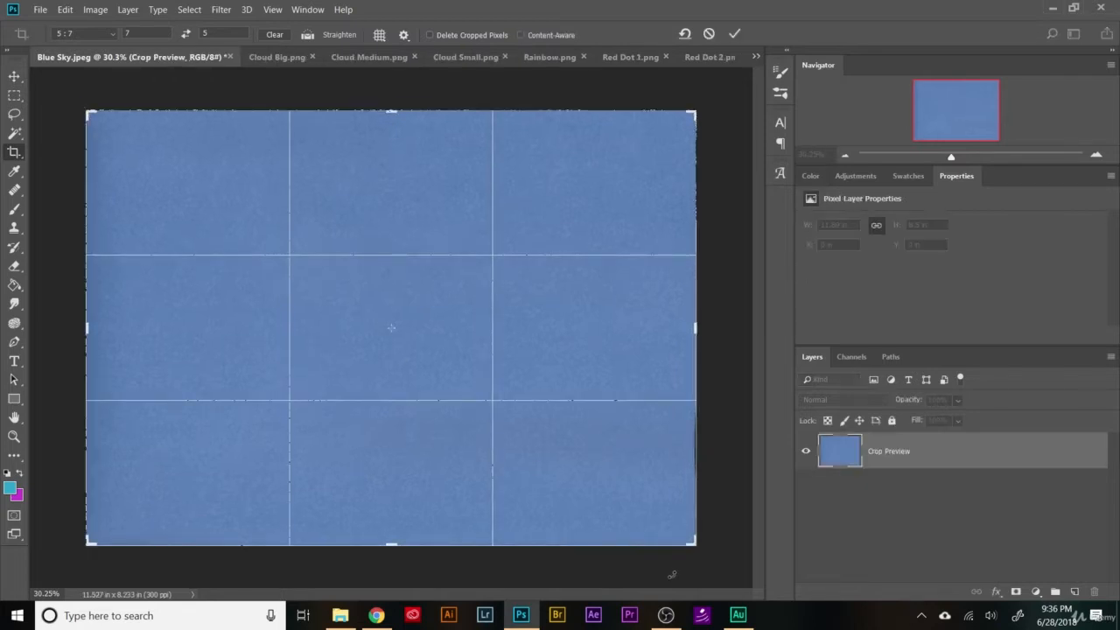
pyautogui.moveTo(693, 541); pyautogui.dragTo(688, 537)
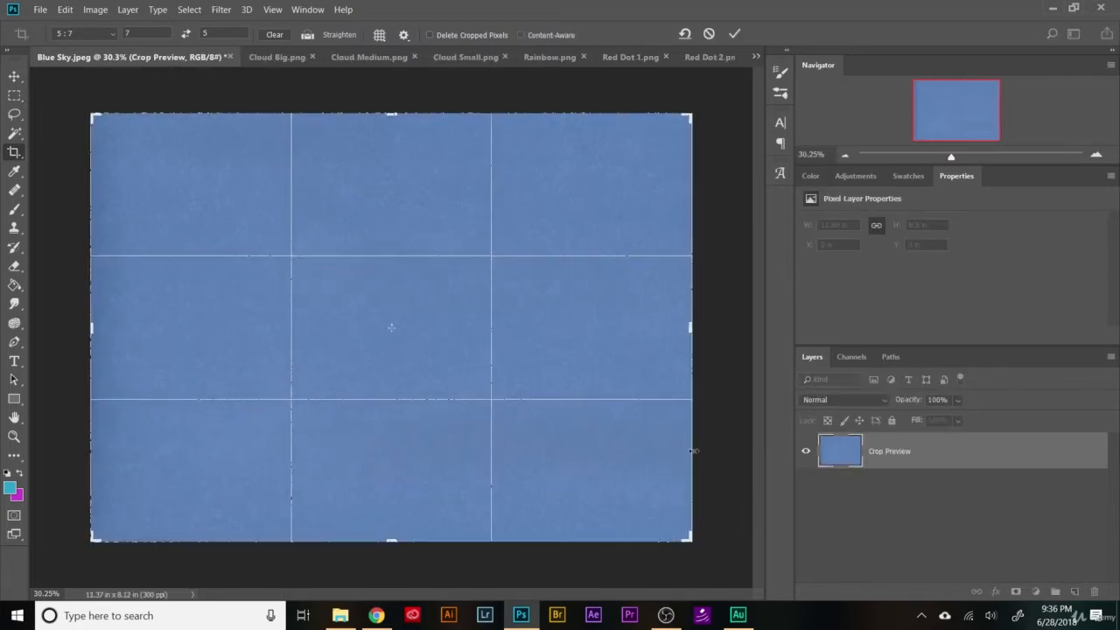
pyautogui.click(733, 35)
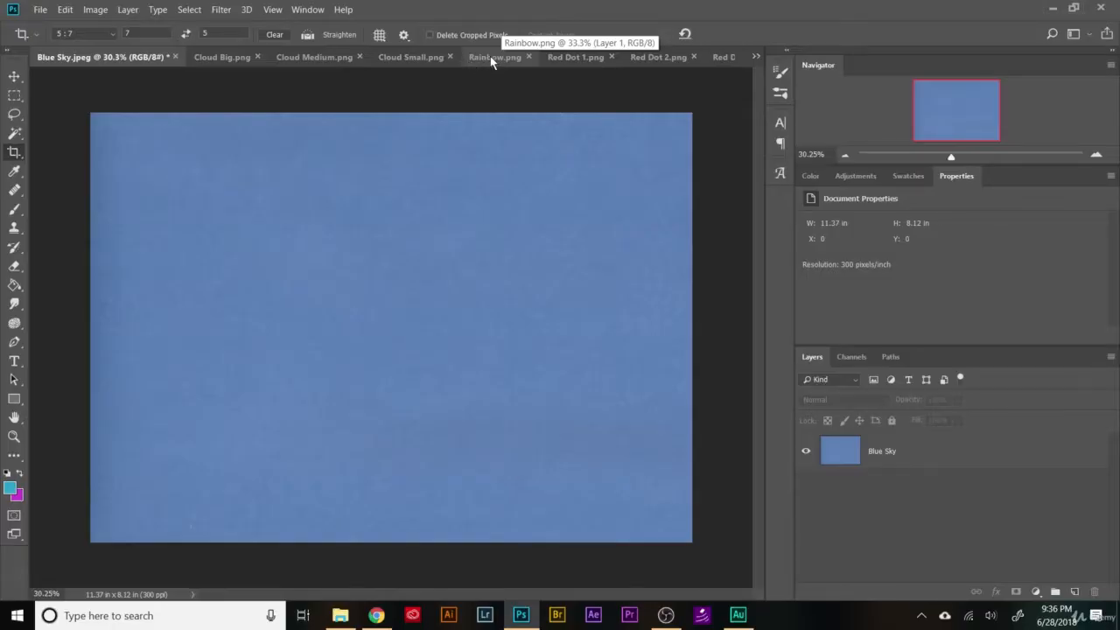
# Copy the rainbow layer from Rainbow.png into Blue Sky.jpeg with the Move tool, placing it at about X 0.33 in, Y 1.02 in.
pyautogui.click(758, 59)
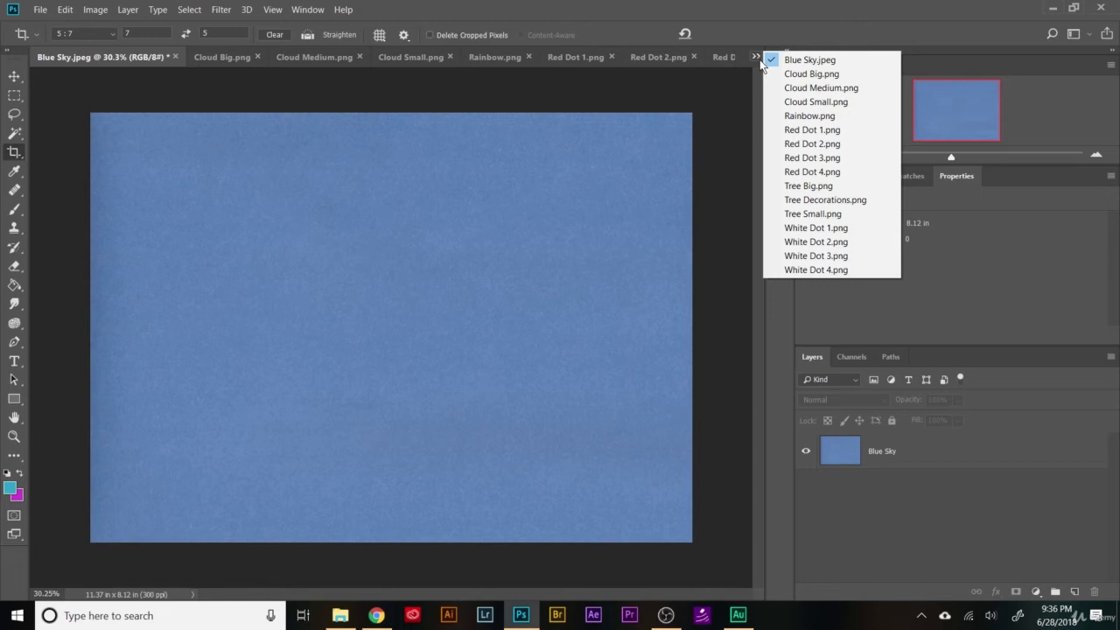
pyautogui.click(822, 116)
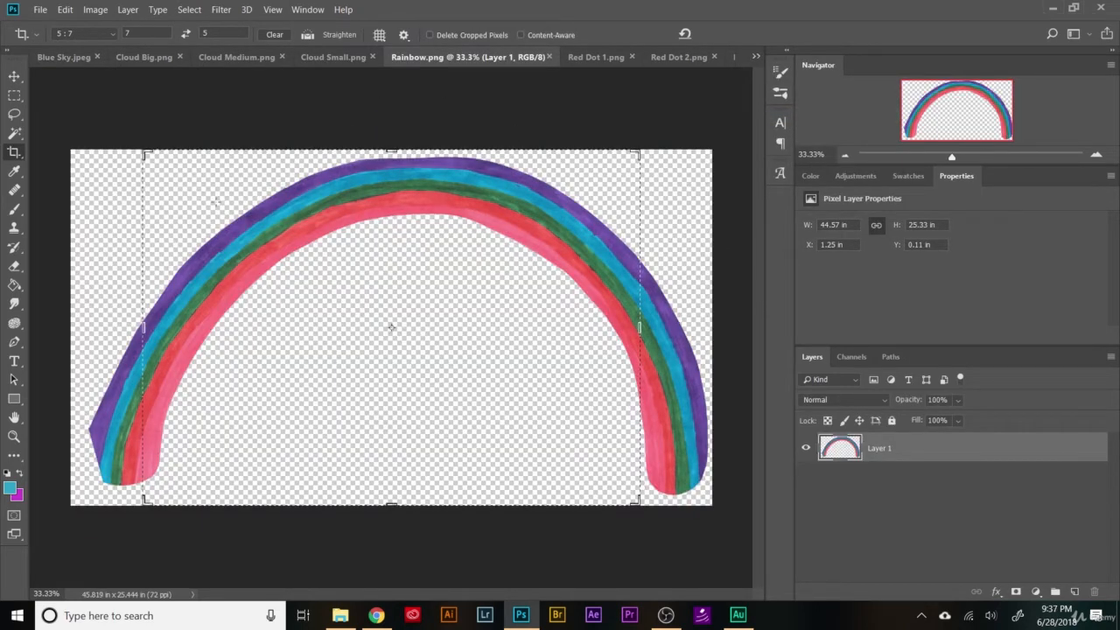
pyautogui.click(14, 77)
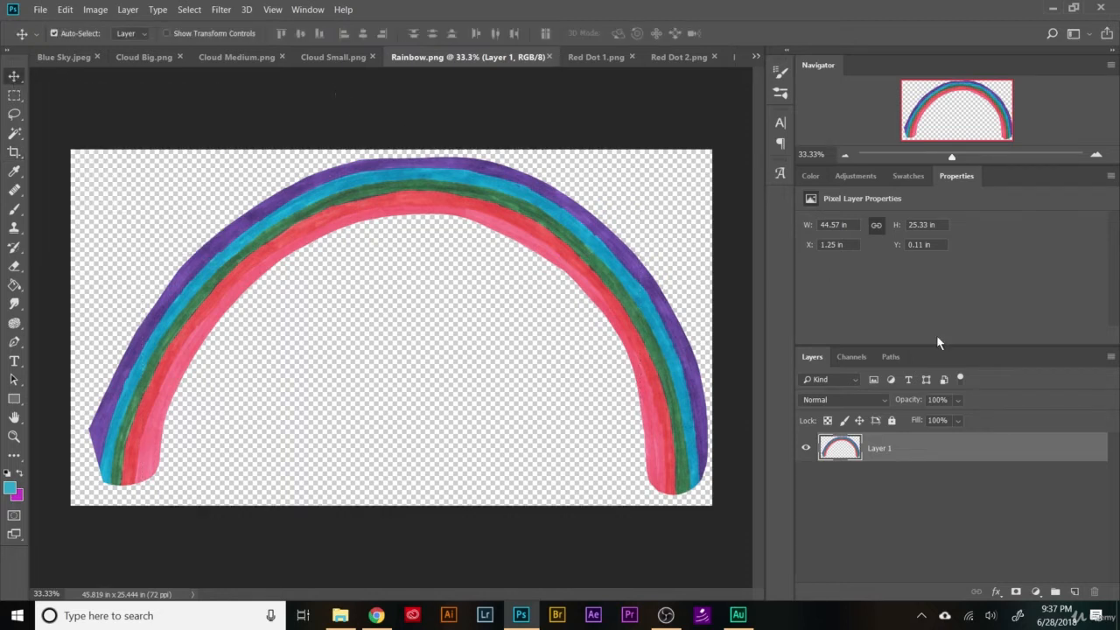
pyautogui.press('v')
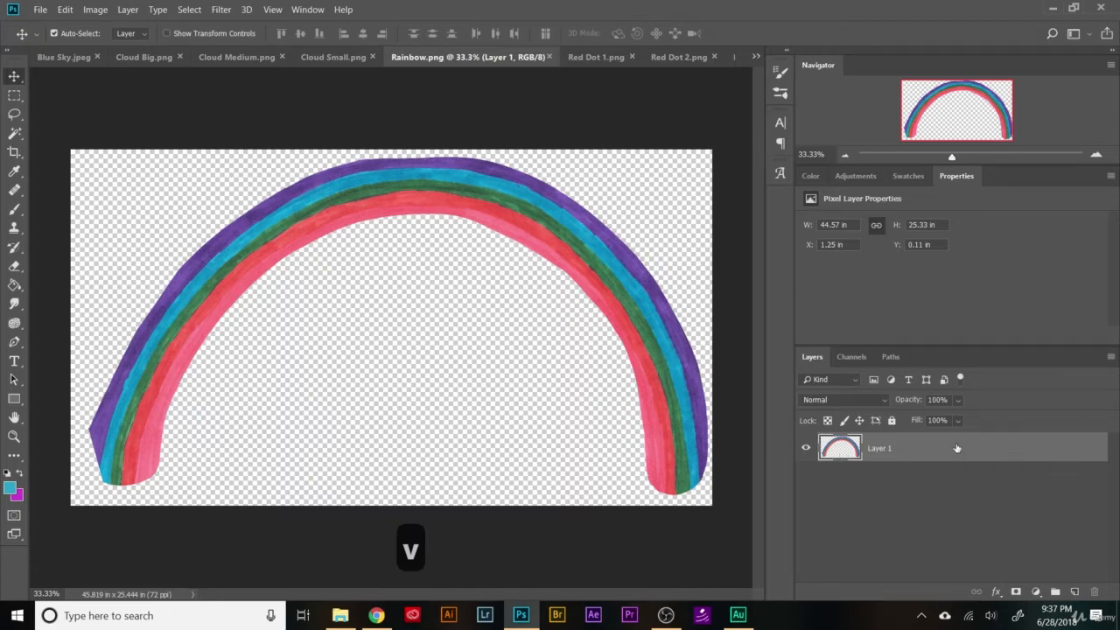
pyautogui.click(37, 56)
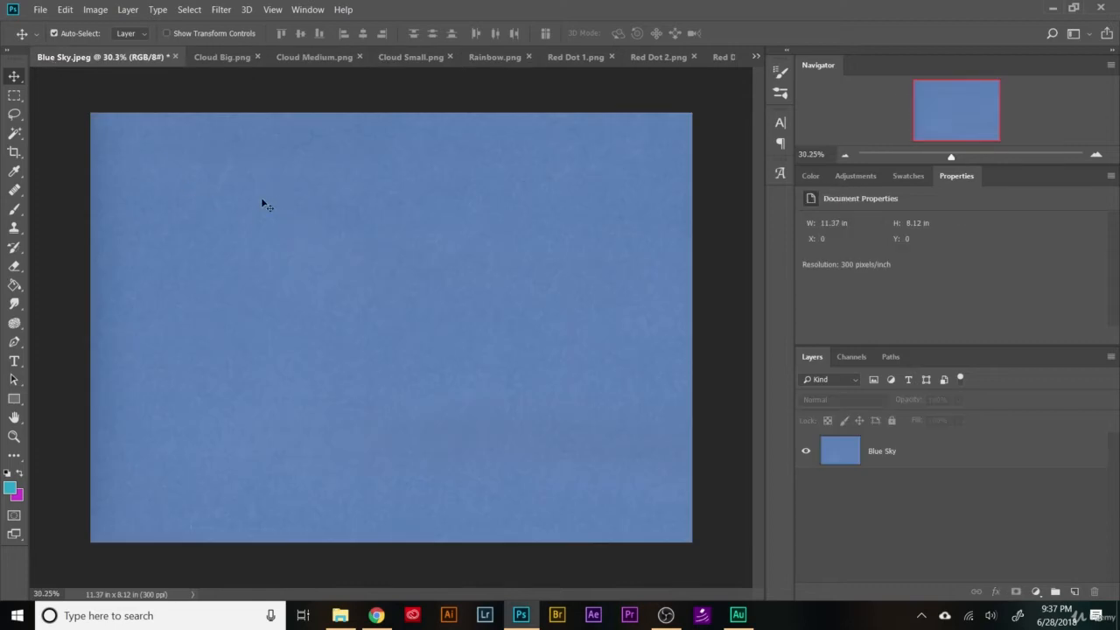
pyautogui.click(508, 58)
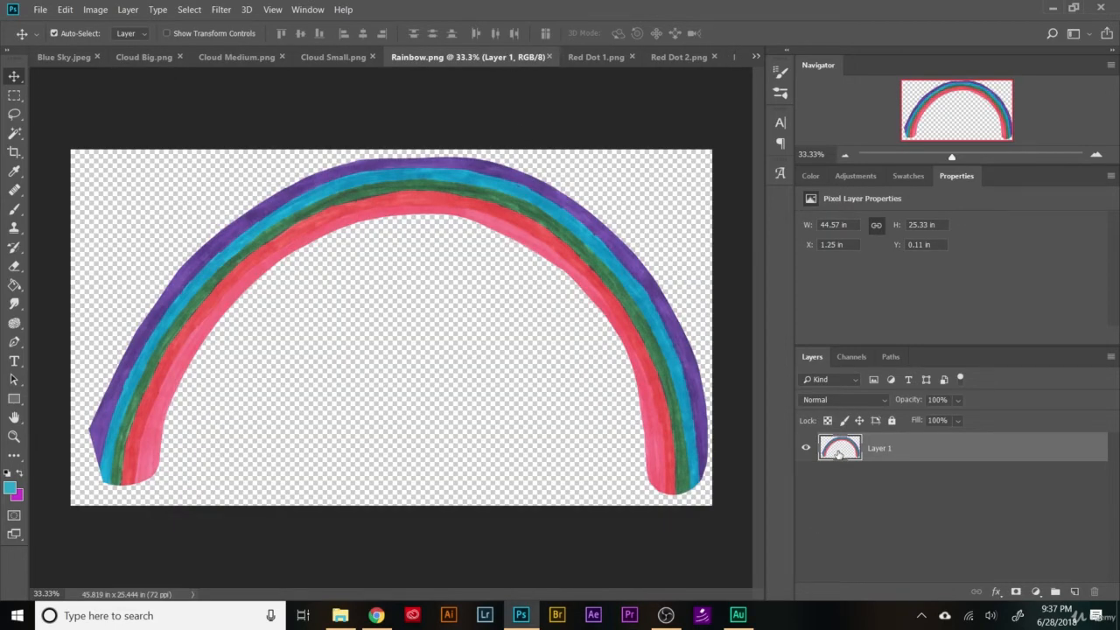
pyautogui.moveTo(843, 453); pyautogui.dragTo(405, 329)
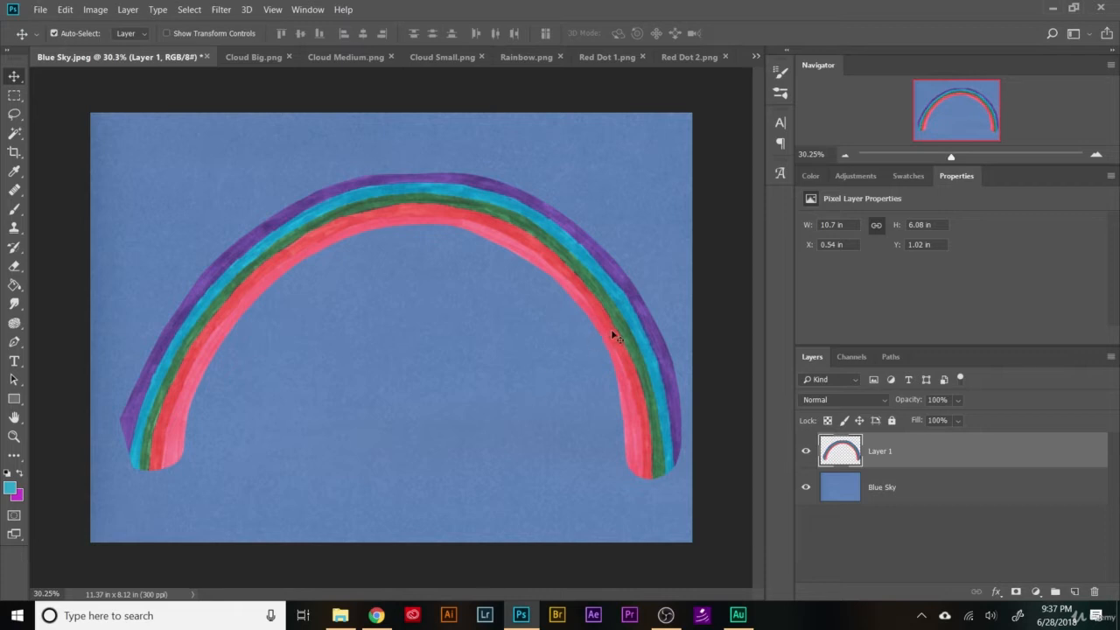
pyautogui.moveTo(612, 335); pyautogui.dragTo(602, 337)
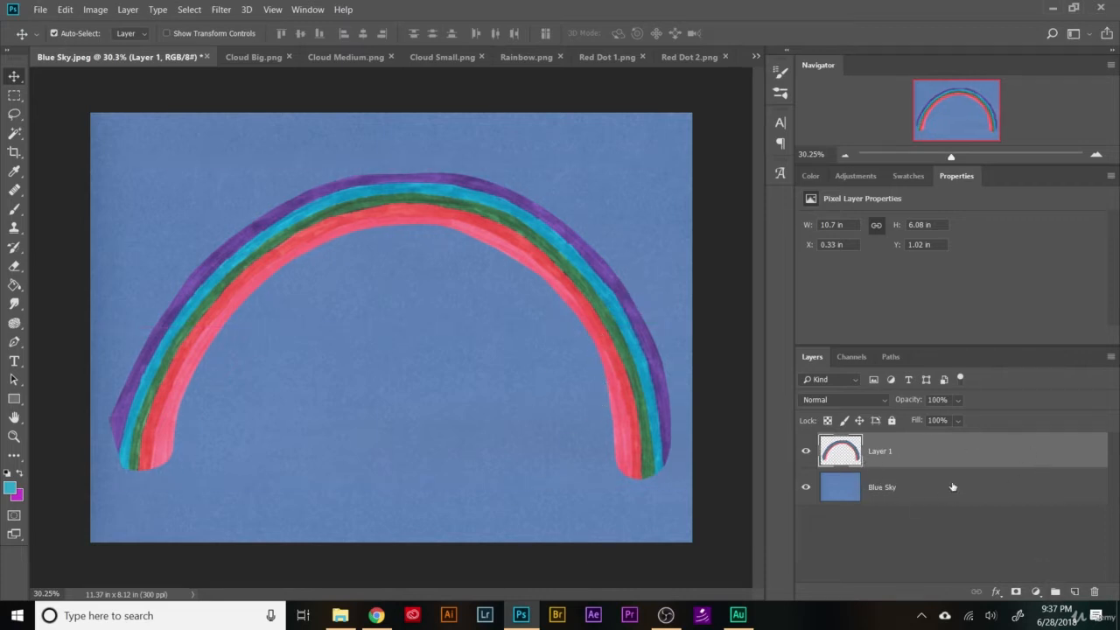
# Rename the copied rainbow layer "Rainbow".
pyautogui.doubleClick(887, 453)
pyautogui.write('Rainbow')
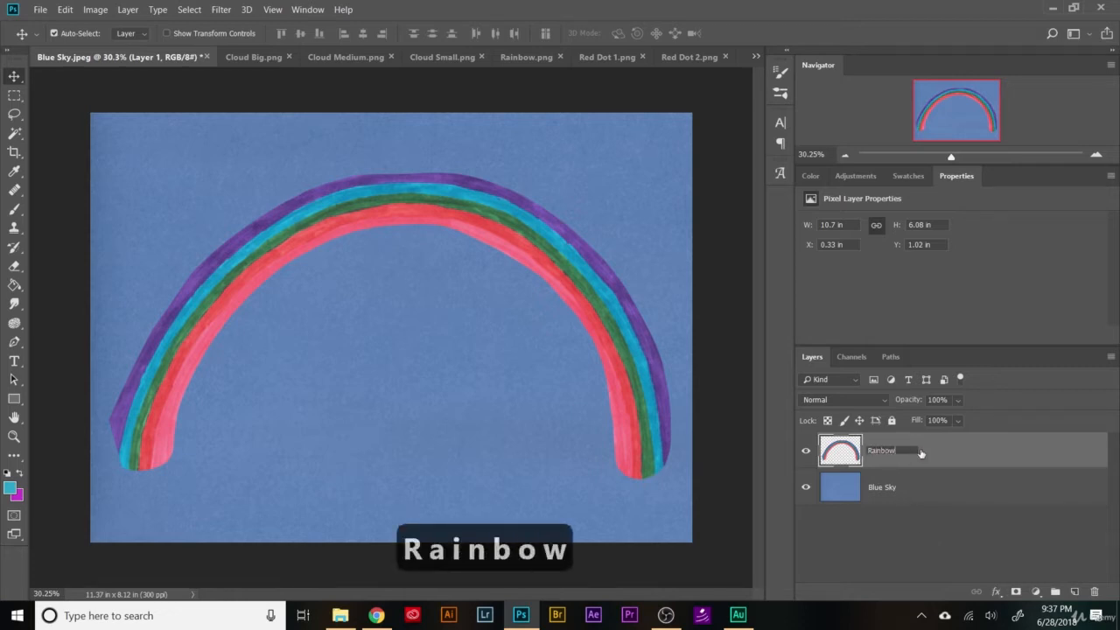
pyautogui.click(934, 447)
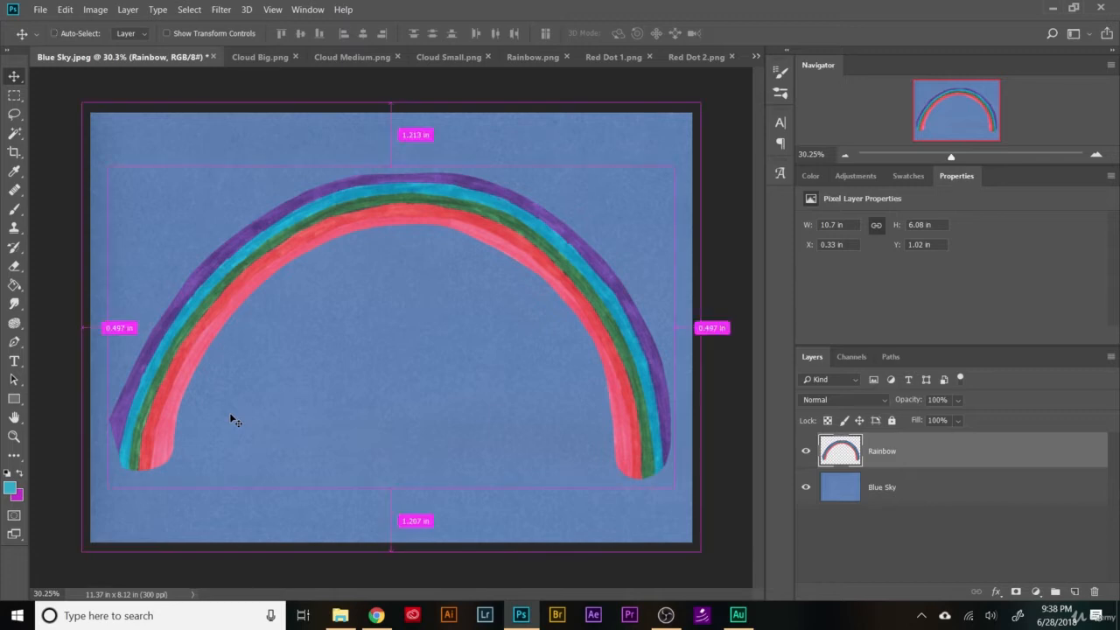
pyautogui.hotkey('ctrl', 't')
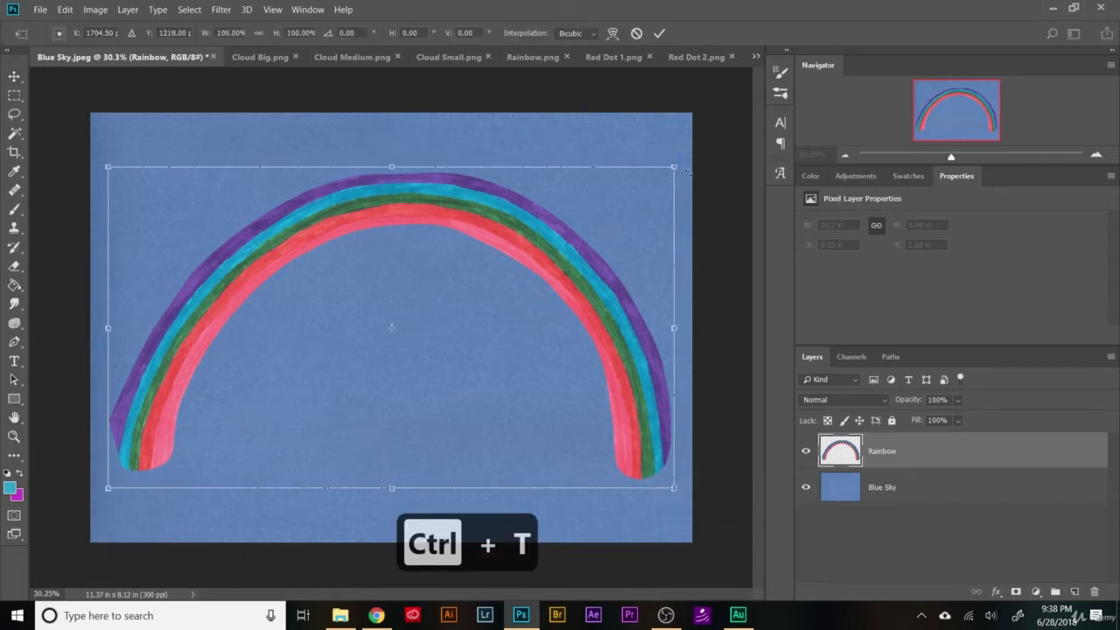
pyautogui.moveTo(674, 166); pyautogui.dragTo(510, 150)
pyautogui.moveTo(417, 155); pyautogui.dragTo(482, 272)
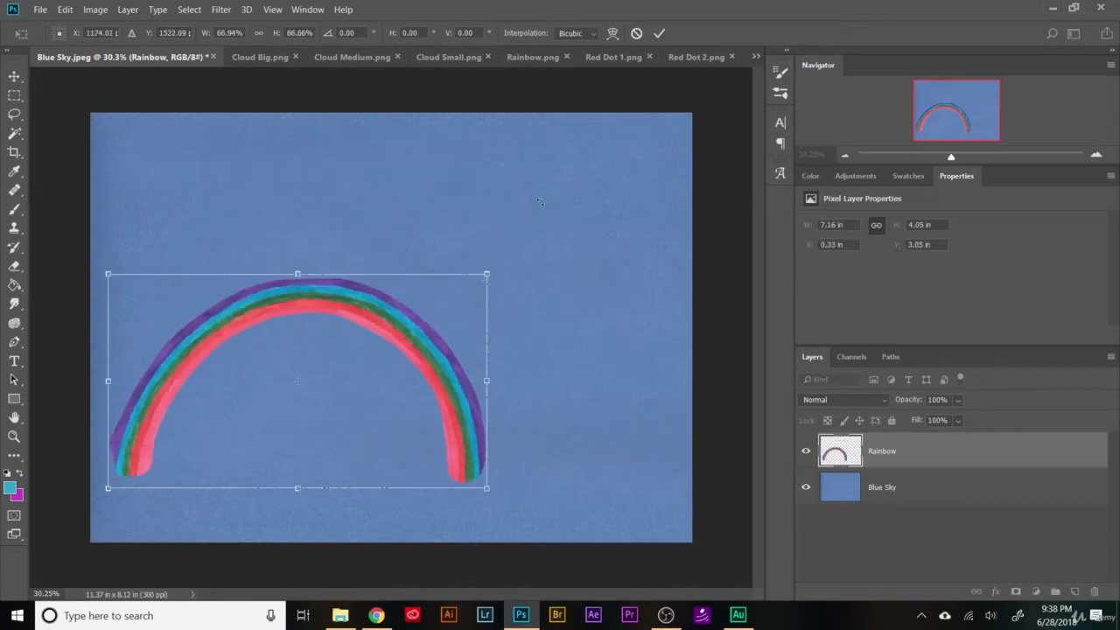
pyautogui.click(636, 33)
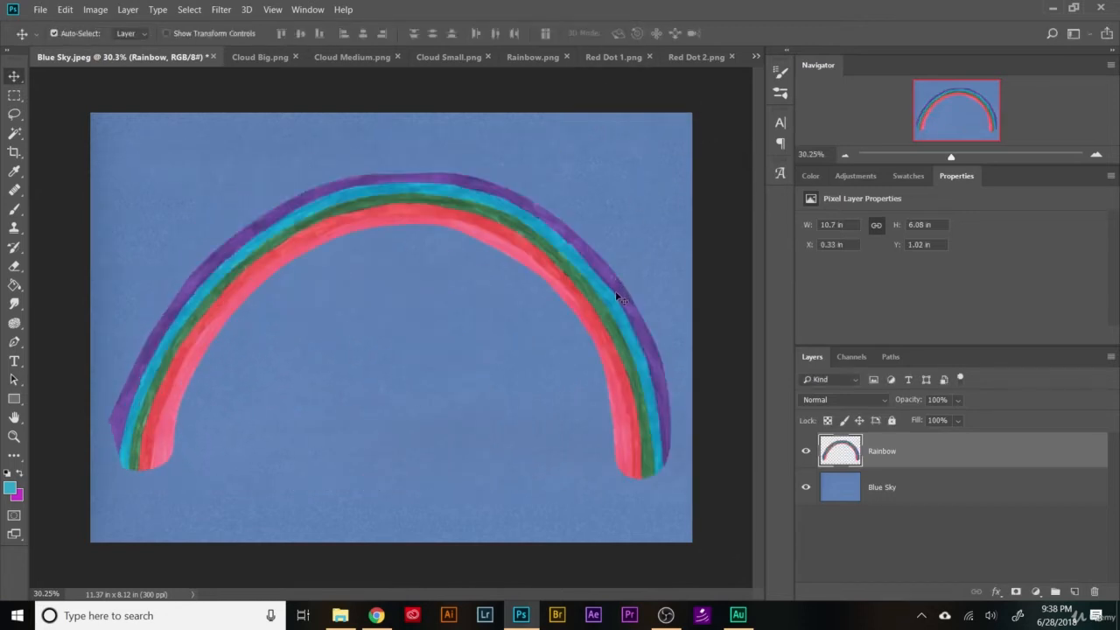
# Enlarge the Rainbow layer to about 109.38% with Free Transform, place it at about X -0.33 in, Y 0.56 in, and deselect it.
pyautogui.hotkey('ctrl', 't')
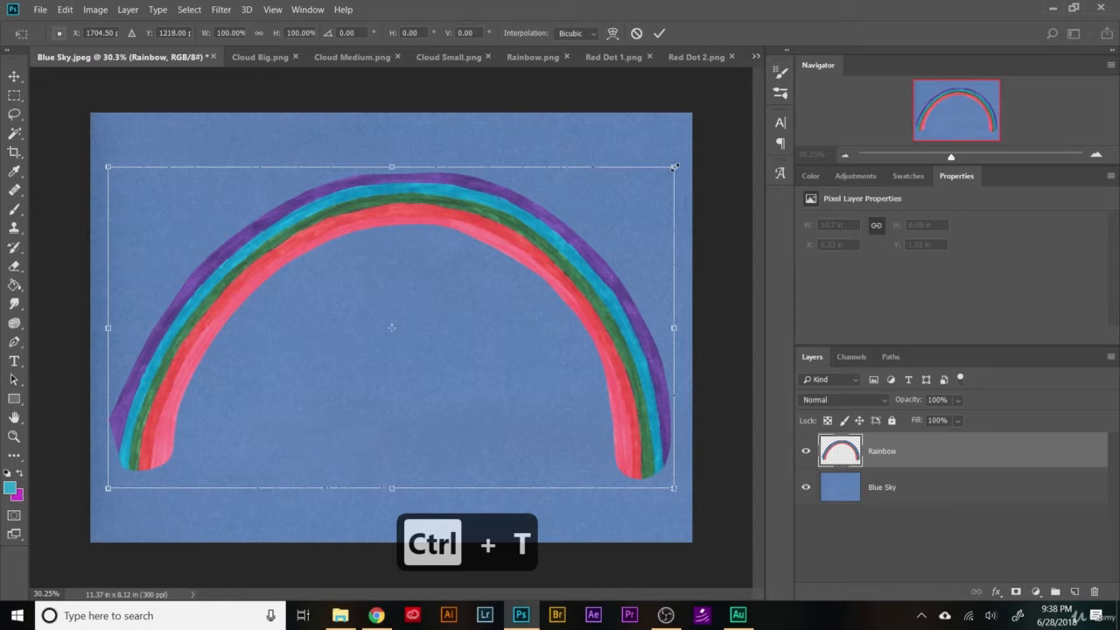
pyautogui.moveTo(674, 166); pyautogui.dragTo(697, 133)
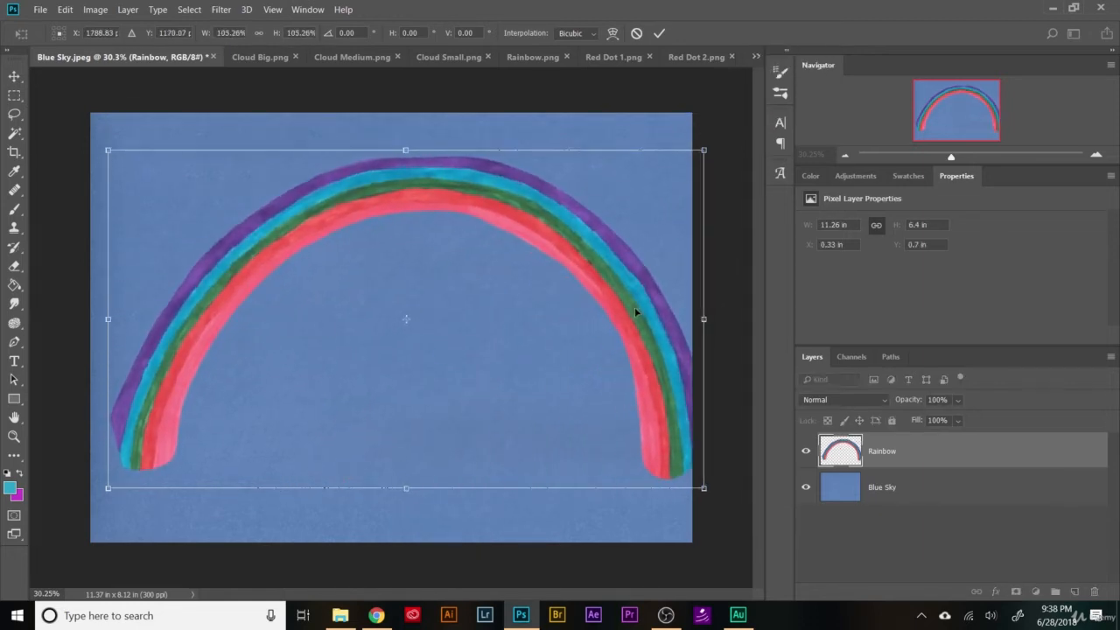
pyautogui.moveTo(647, 321); pyautogui.dragTo(633, 328)
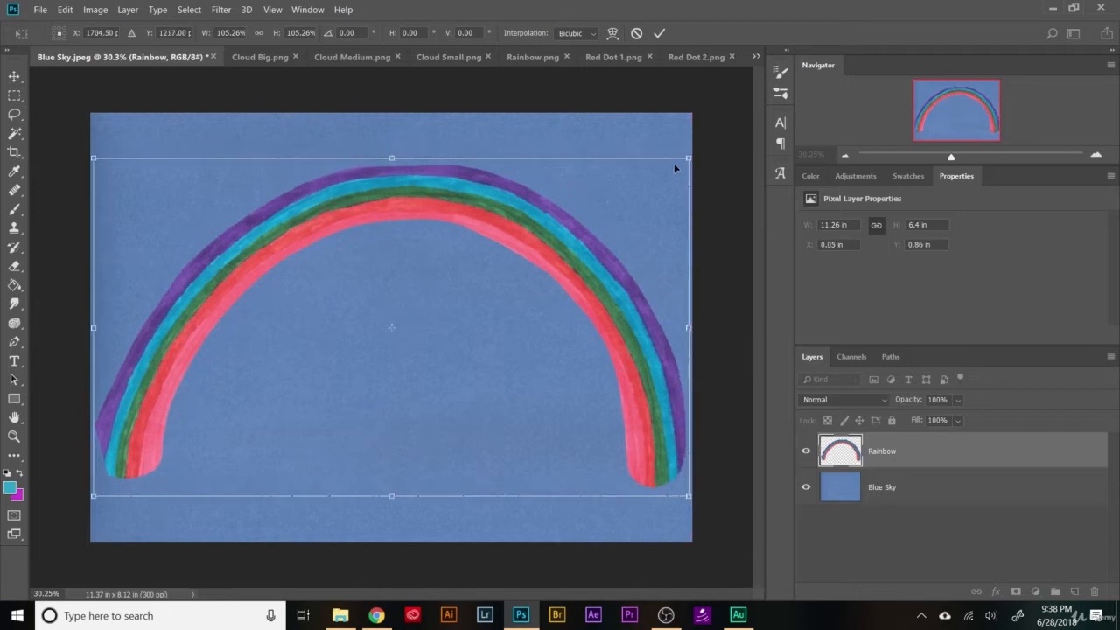
pyautogui.moveTo(686, 160); pyautogui.dragTo(712, 147)
pyautogui.moveTo(644, 271); pyautogui.dragTo(624, 274)
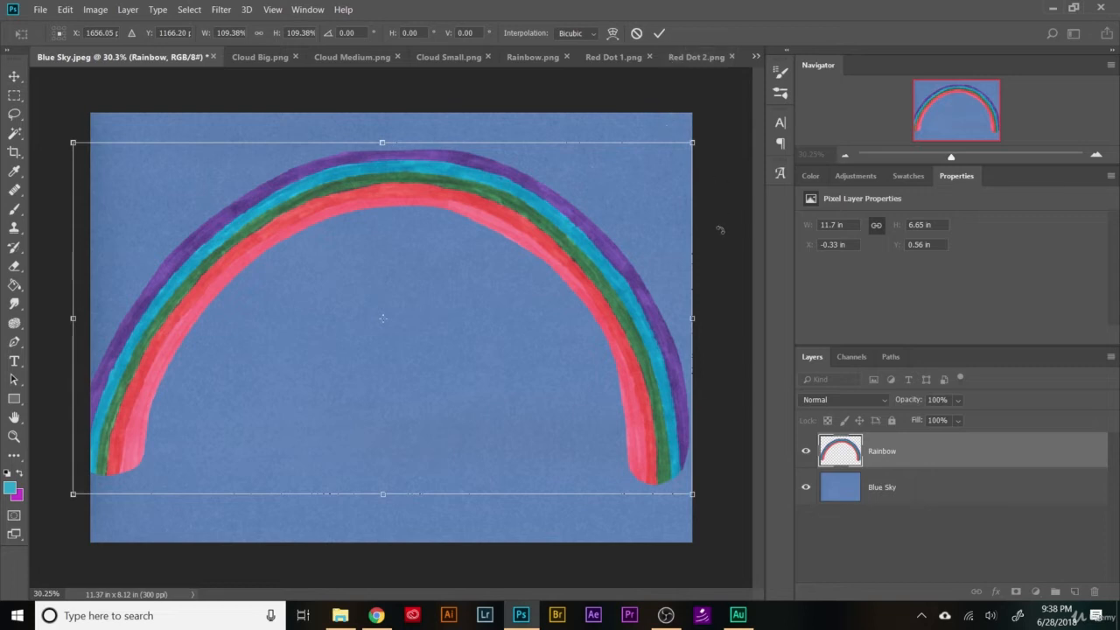
pyautogui.press('Return')
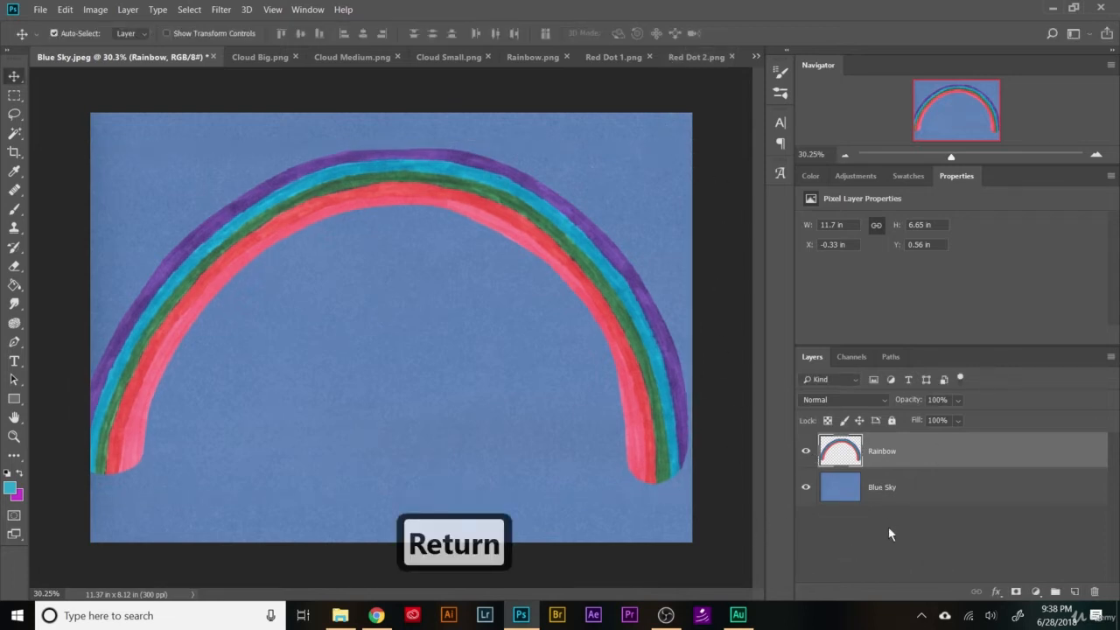
pyautogui.click(880, 549)
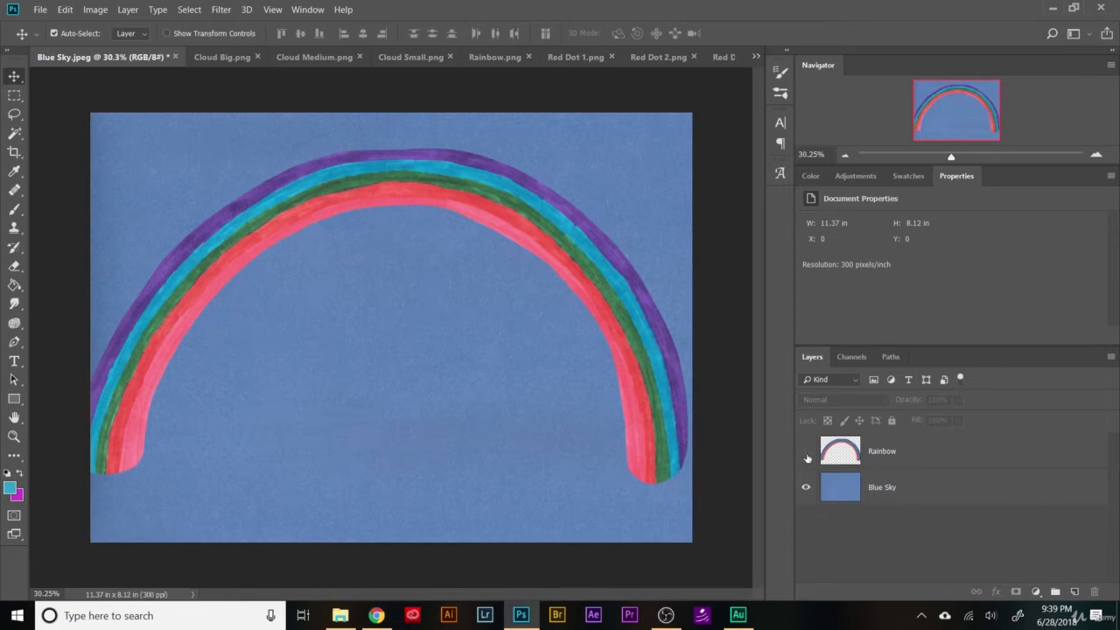
# Hide the Rainbow and Blue Sky layers, and show both again to inspect how they stack.
pyautogui.click(806, 454)
pyautogui.click(805, 490)
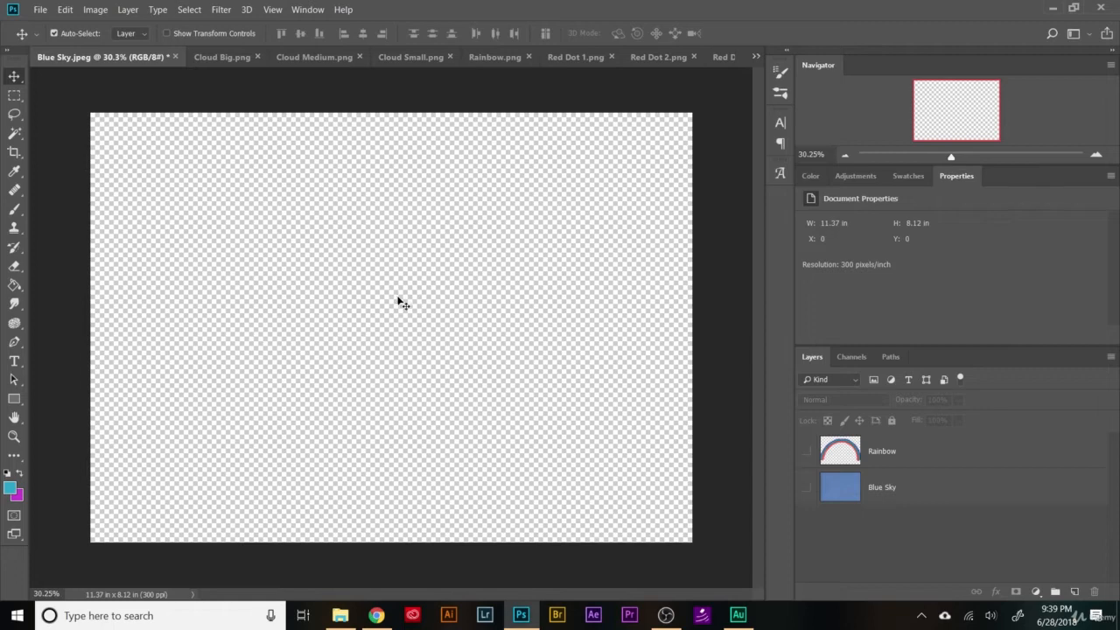
pyautogui.click(806, 451)
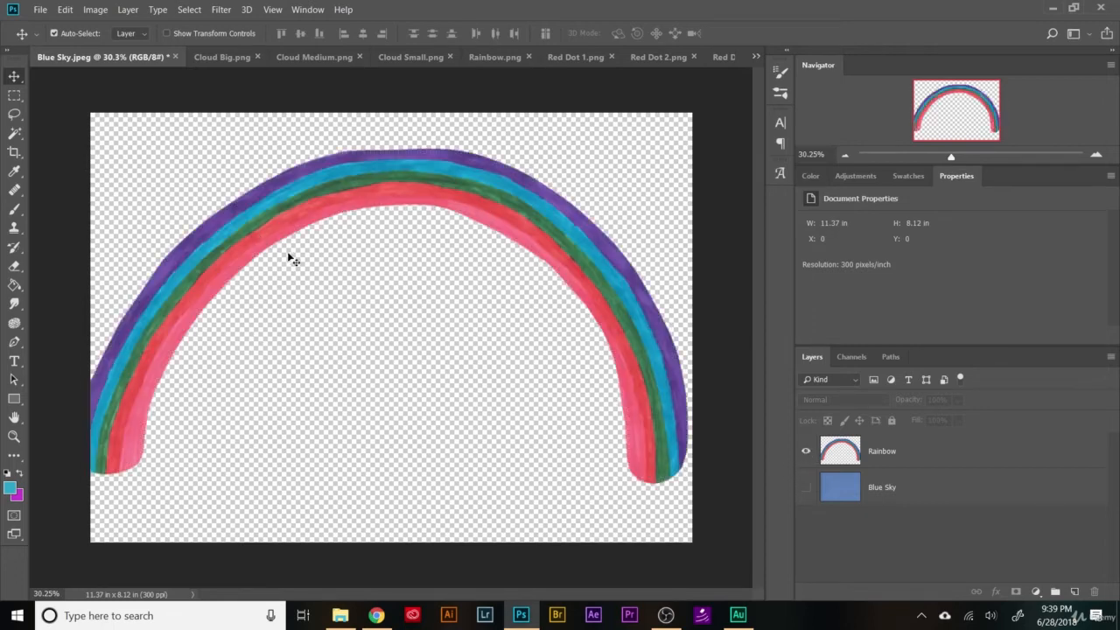
pyautogui.click(806, 489)
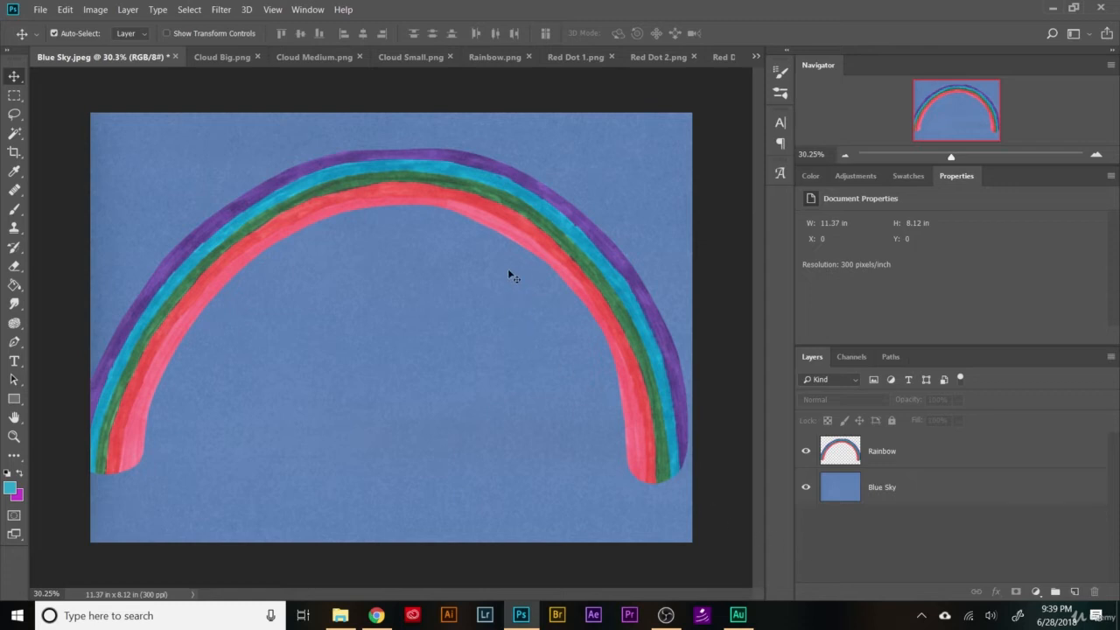
# Close Rainbow.png and copy the cloud from Cloud Big.png into Blue Sky.jpeg at about X 0.33 in, Y 0.3 in.
pyautogui.click(528, 57)
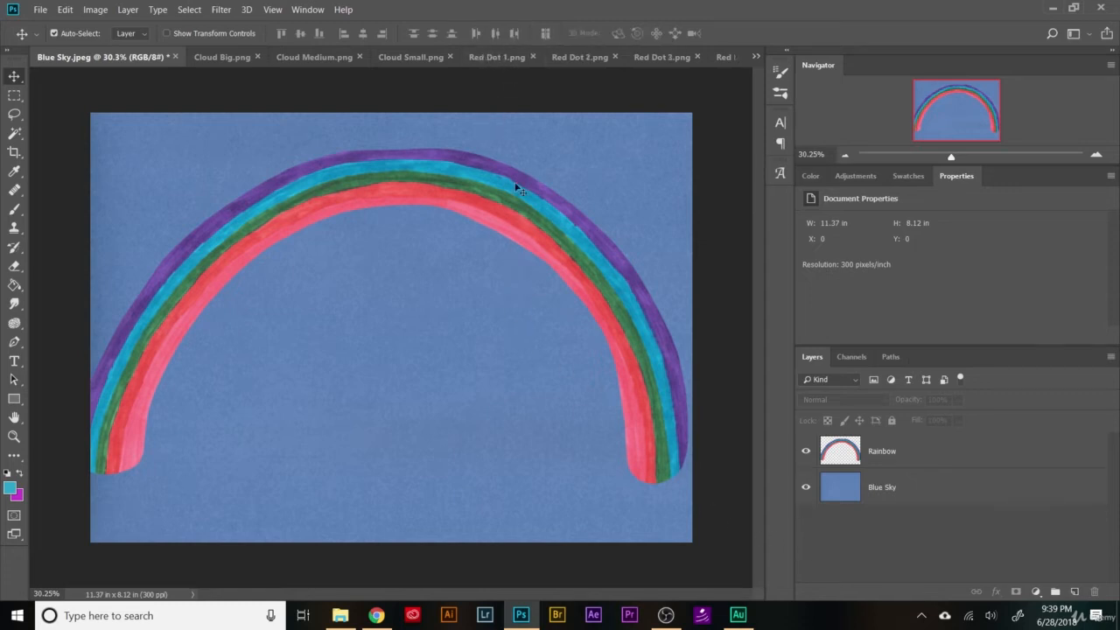
pyautogui.click(224, 58)
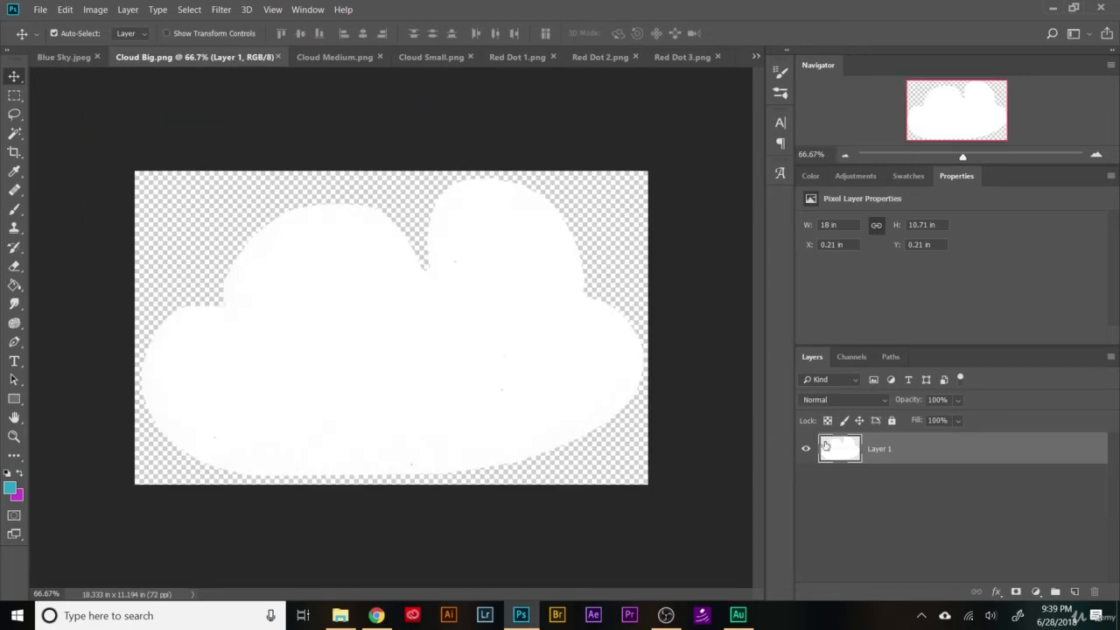
pyautogui.moveTo(835, 448); pyautogui.dragTo(270, 224)
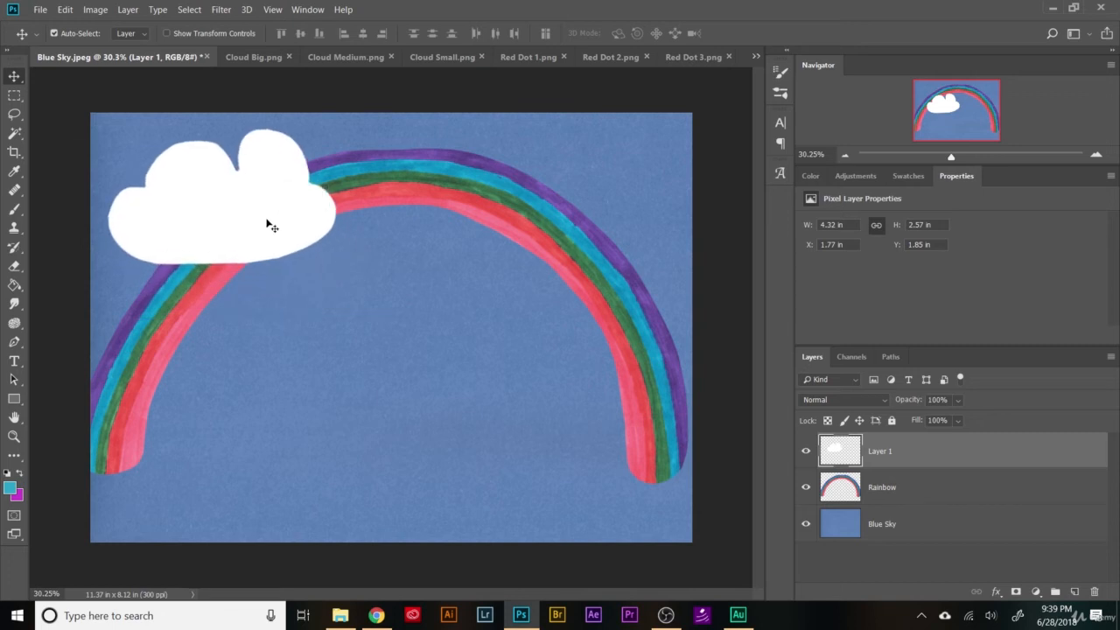
# Rename the copied big cloud layer "Cloud Big" and close Cloud Big.png.
pyautogui.doubleClick(877, 451)
pyautogui.write('Cloud Big')
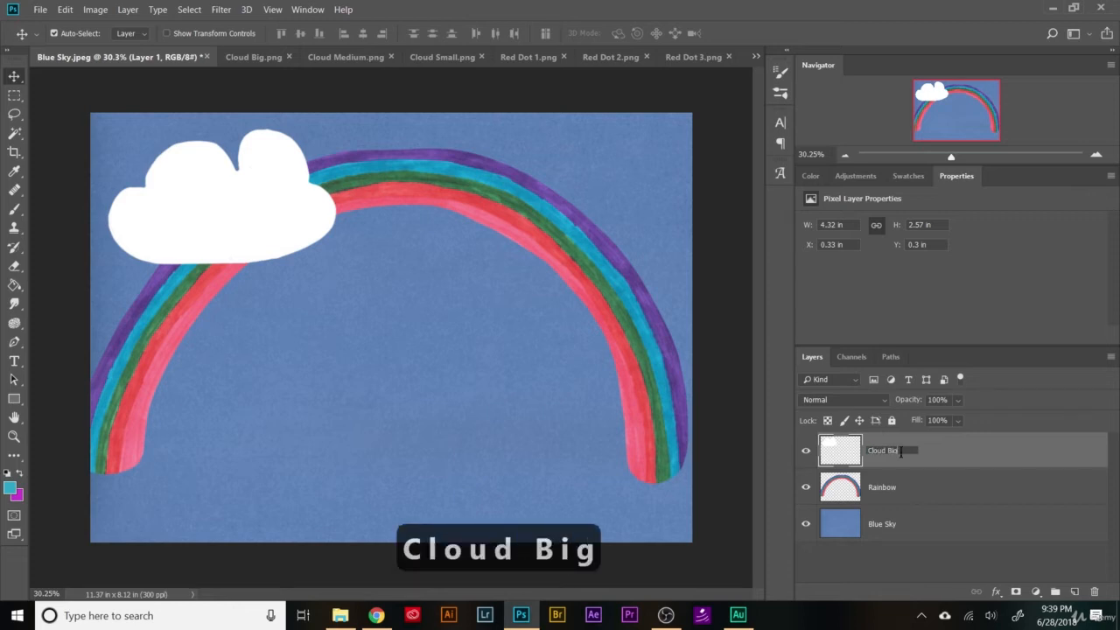
pyautogui.press('Return')
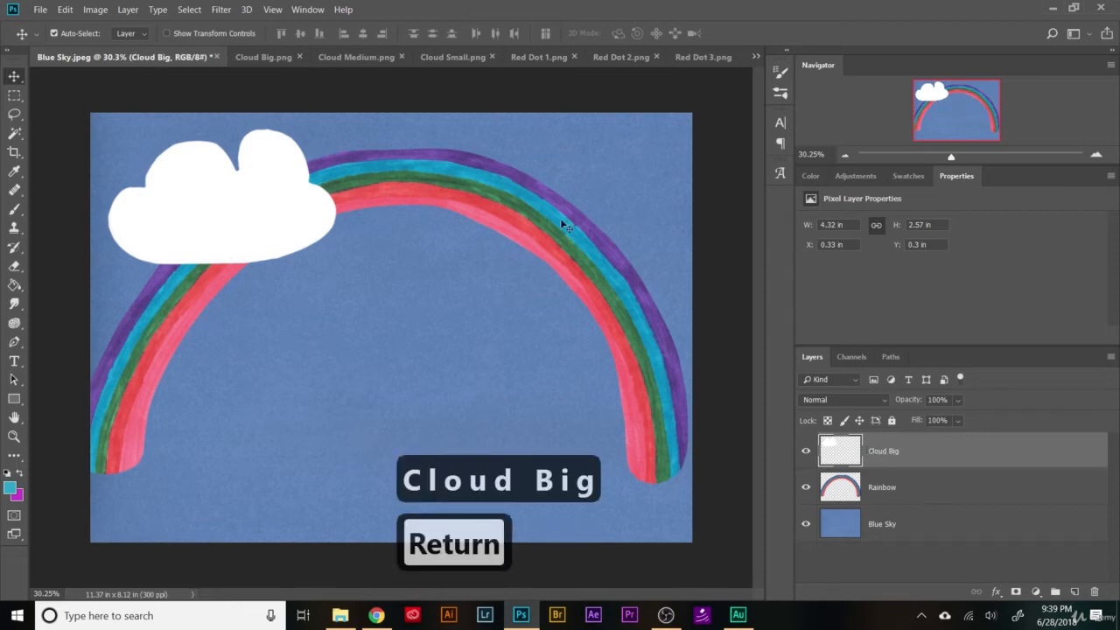
pyautogui.click(301, 56)
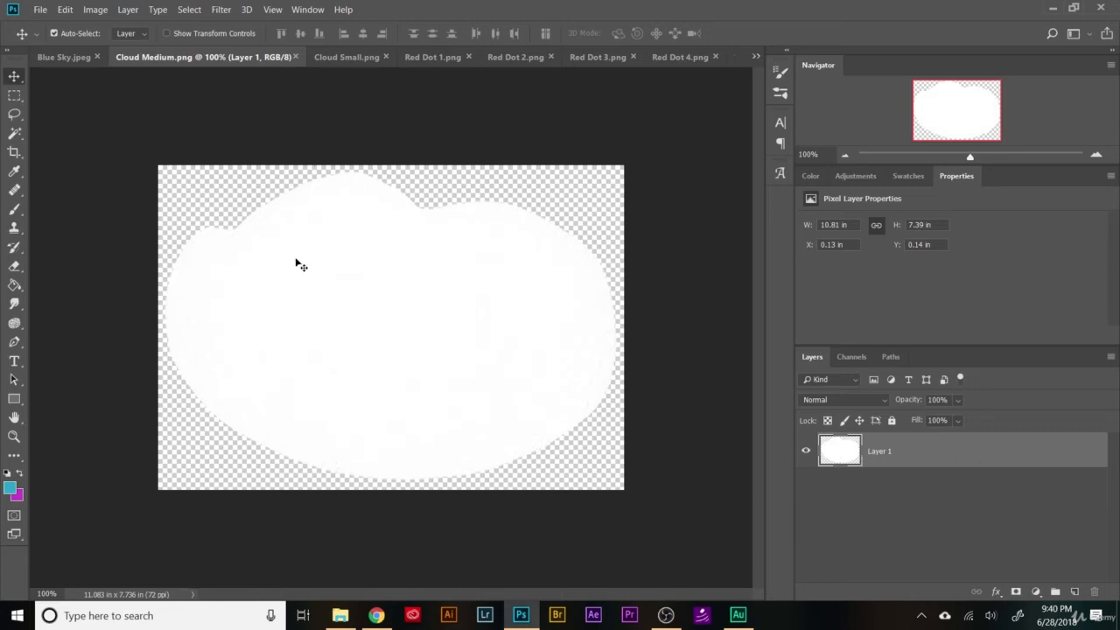
# Copy the cloud from Cloud Medium.png into Blue Sky.jpeg at about X 6.66 in, Y 2.51 in, and name its layer "Cloud Medium".
pyautogui.moveTo(300, 264); pyautogui.dragTo(524, 326)
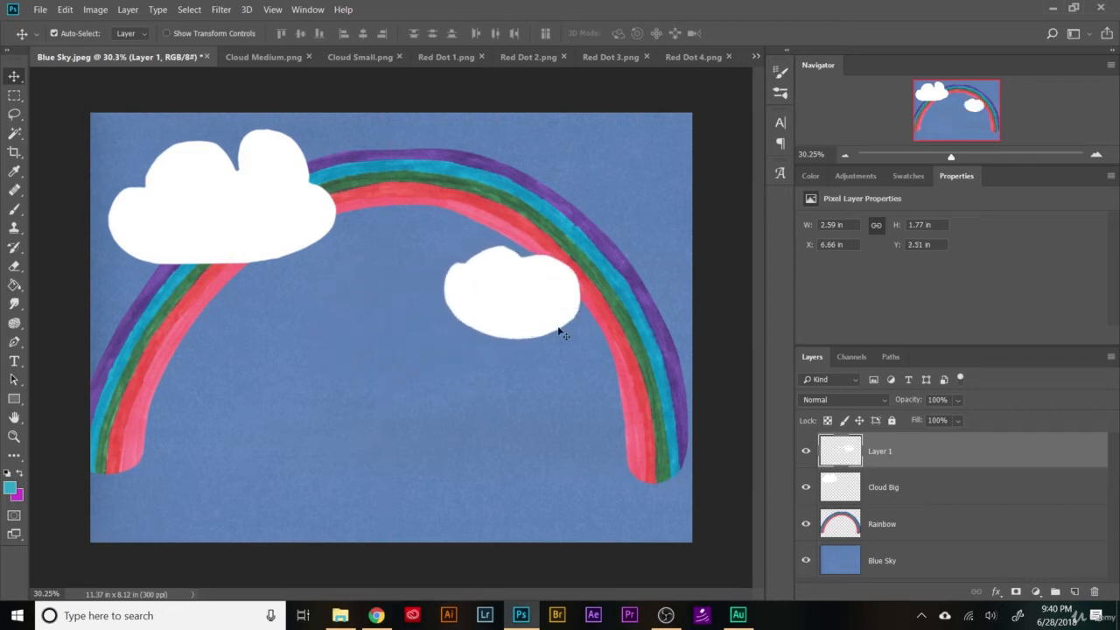
pyautogui.doubleClick(880, 450)
pyautogui.write('C')
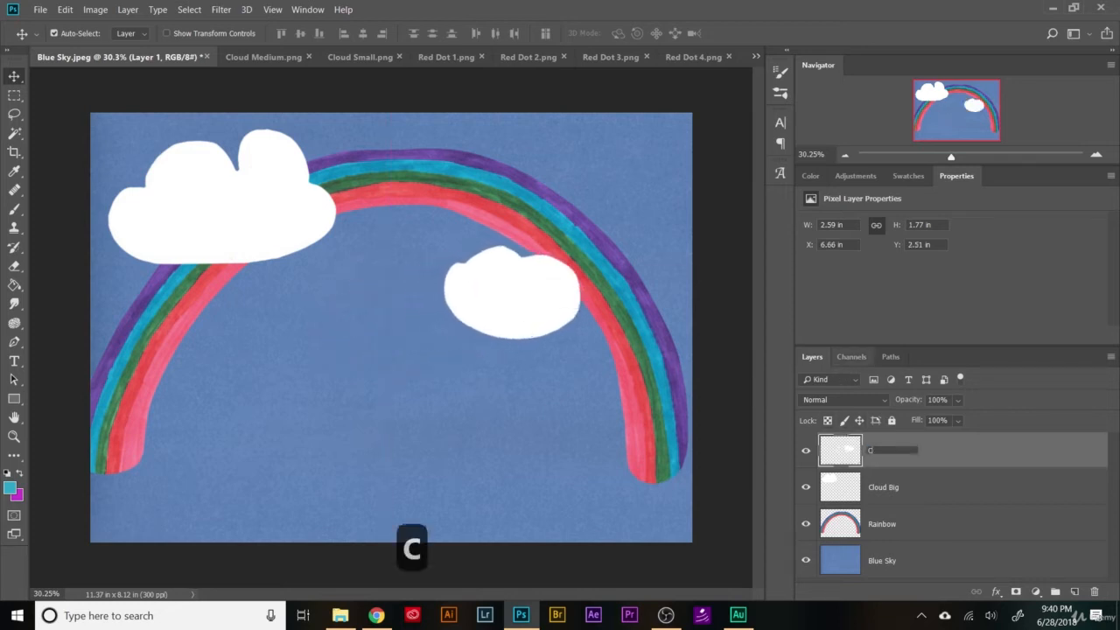
pyautogui.write('loud Medium')
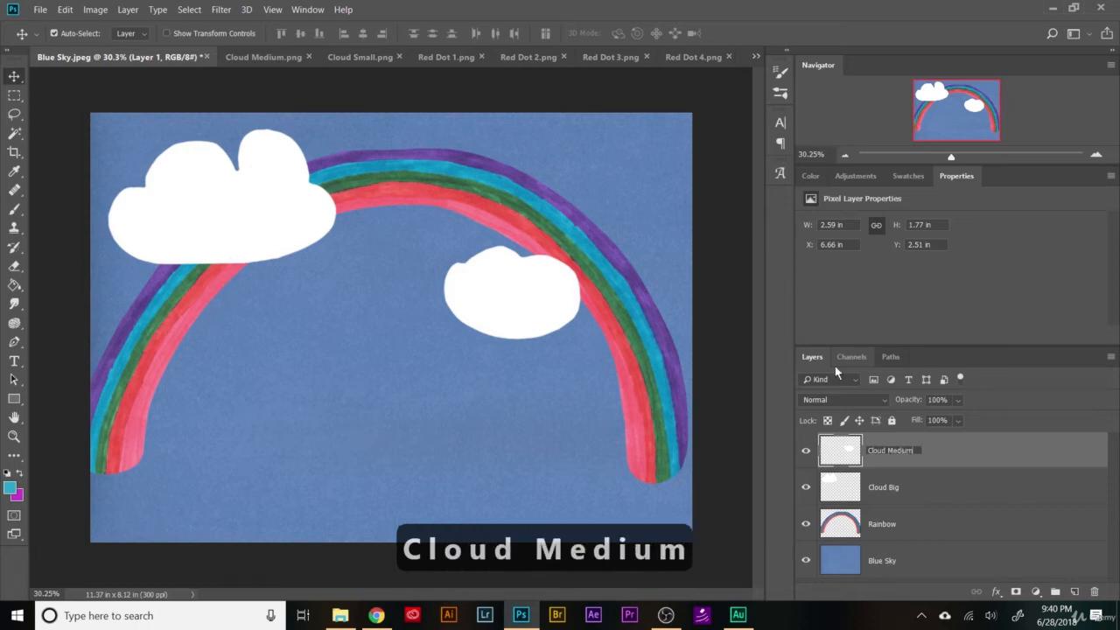
pyautogui.click(1048, 470)
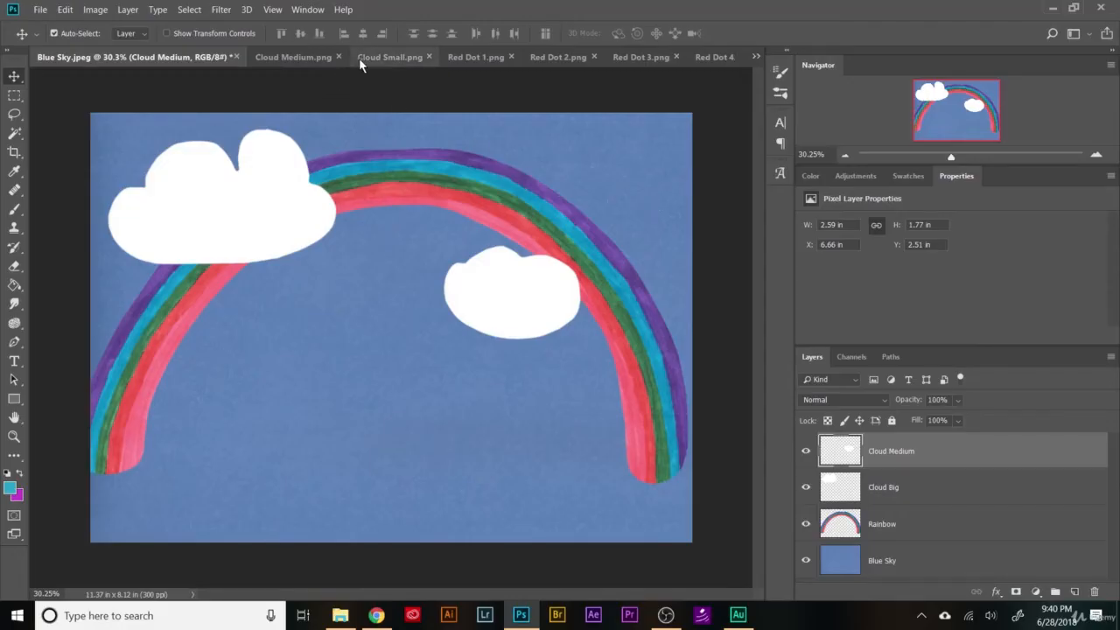
# Copy the cloud from Cloud Small.png into Blue Sky.jpeg at about X 9.26 in, Y 0.43 in, and name its layer "Cloud Small".
pyautogui.click(359, 58)
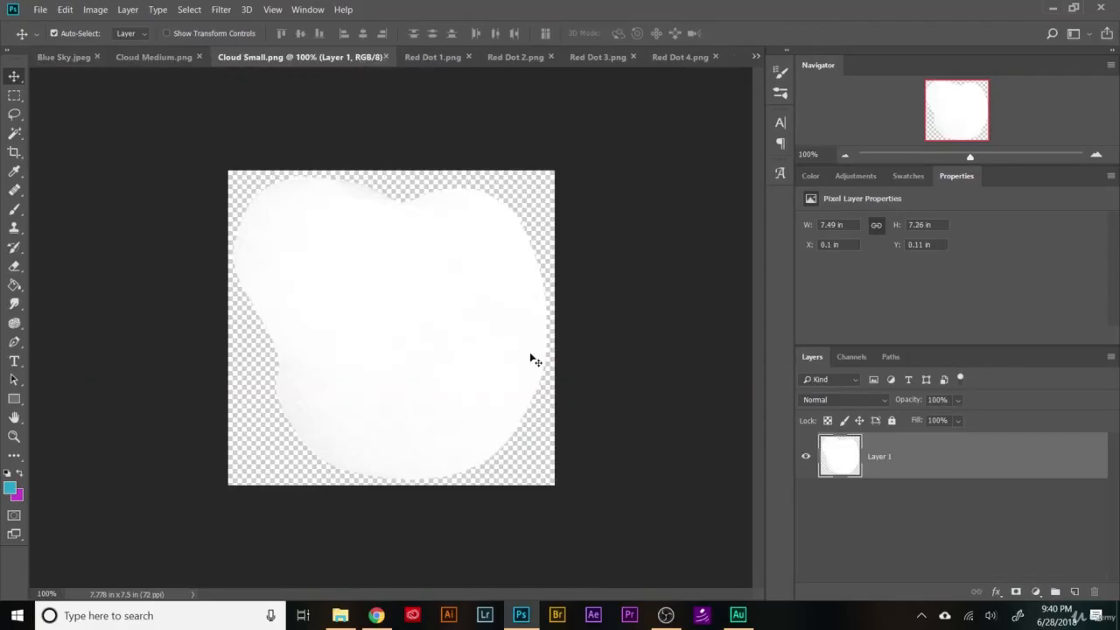
pyautogui.moveTo(534, 359); pyautogui.dragTo(626, 202)
pyautogui.doubleClick(879, 449)
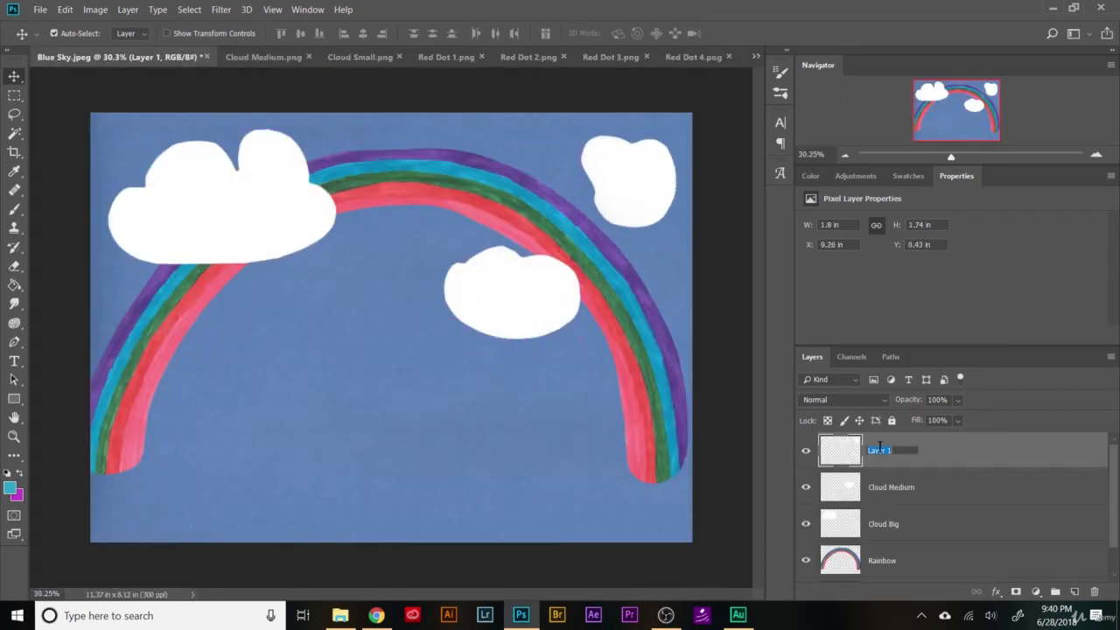
pyautogui.write('Cluo')
pyautogui.press('BackSpace')
pyautogui.press('BackSpace')
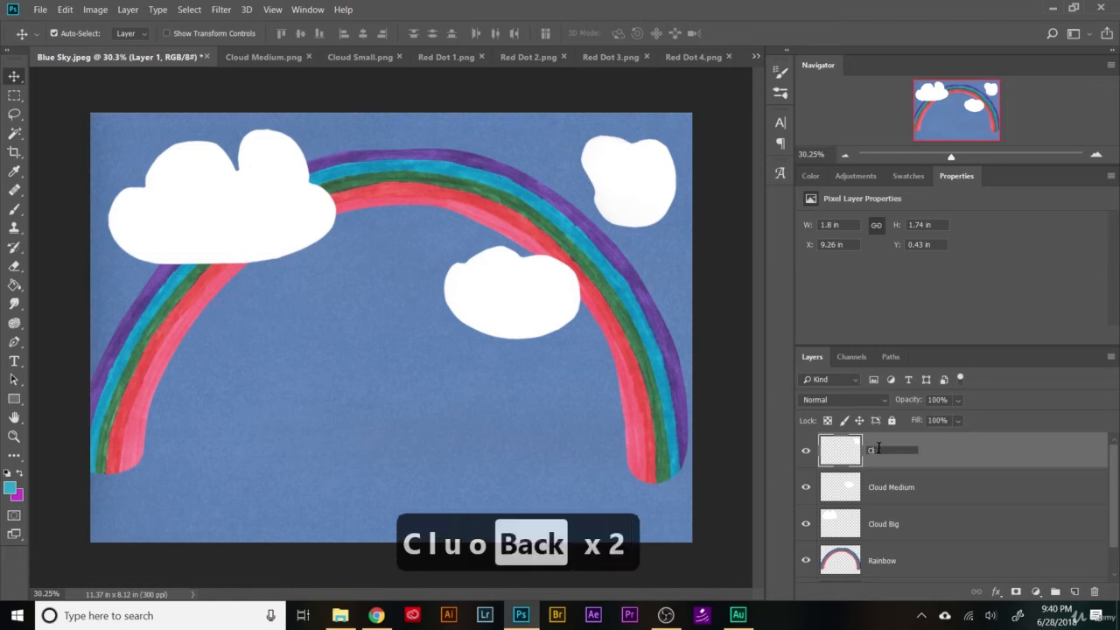
pyautogui.write('oud')
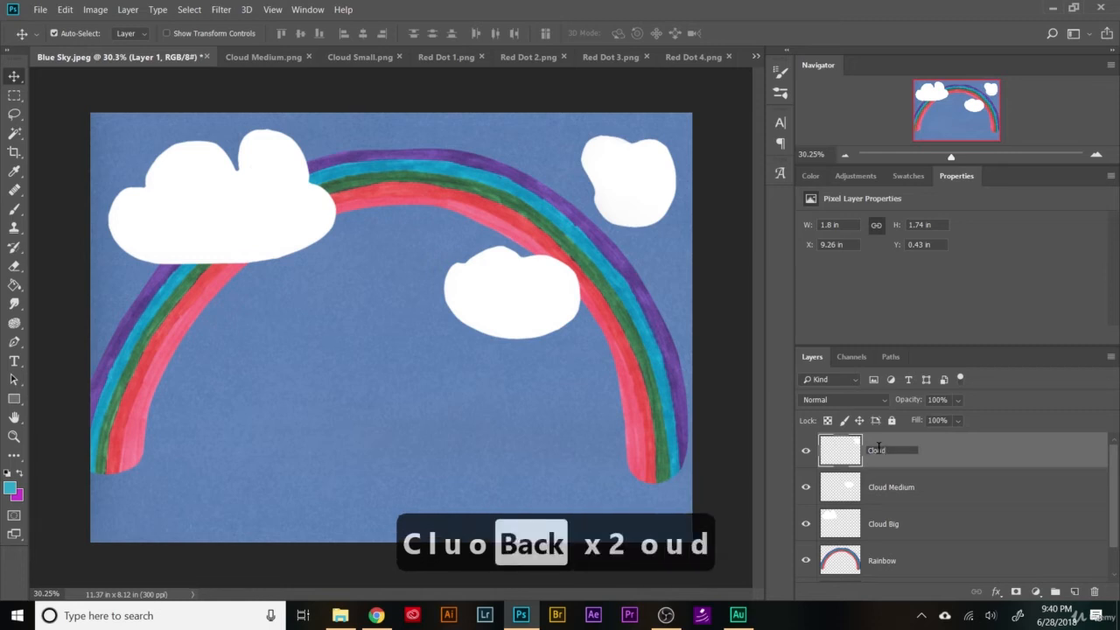
pyautogui.write(' Small')
pyautogui.press('Return')
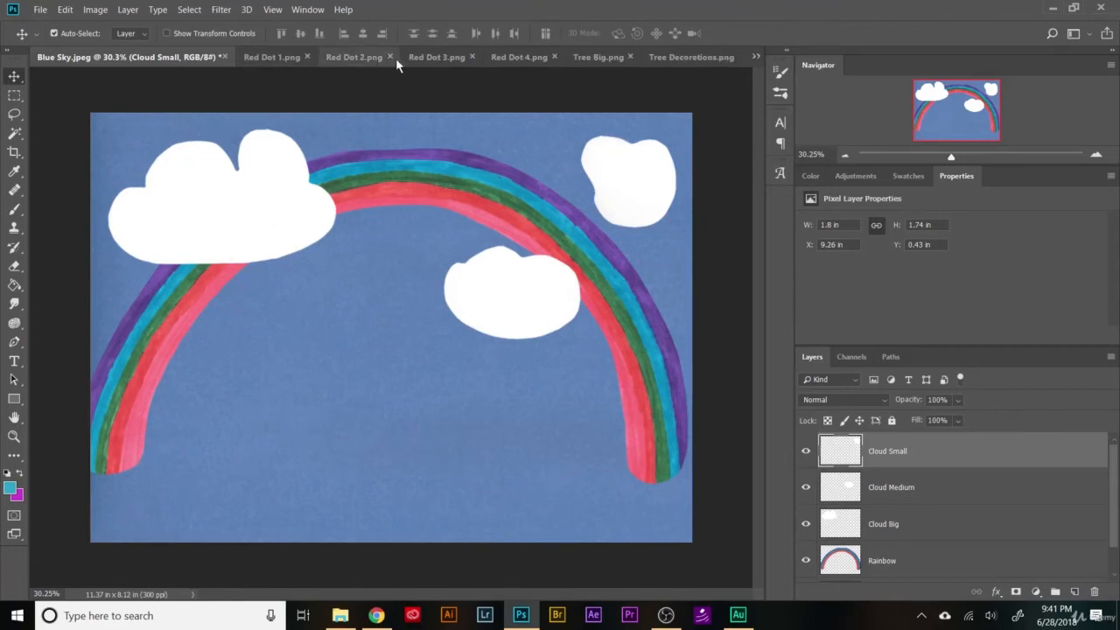
# Copy the tree from Tree Big.png into Blue Sky.jpeg and position it at about X 2.21 in, Y 1.3 in.
pyautogui.click(597, 58)
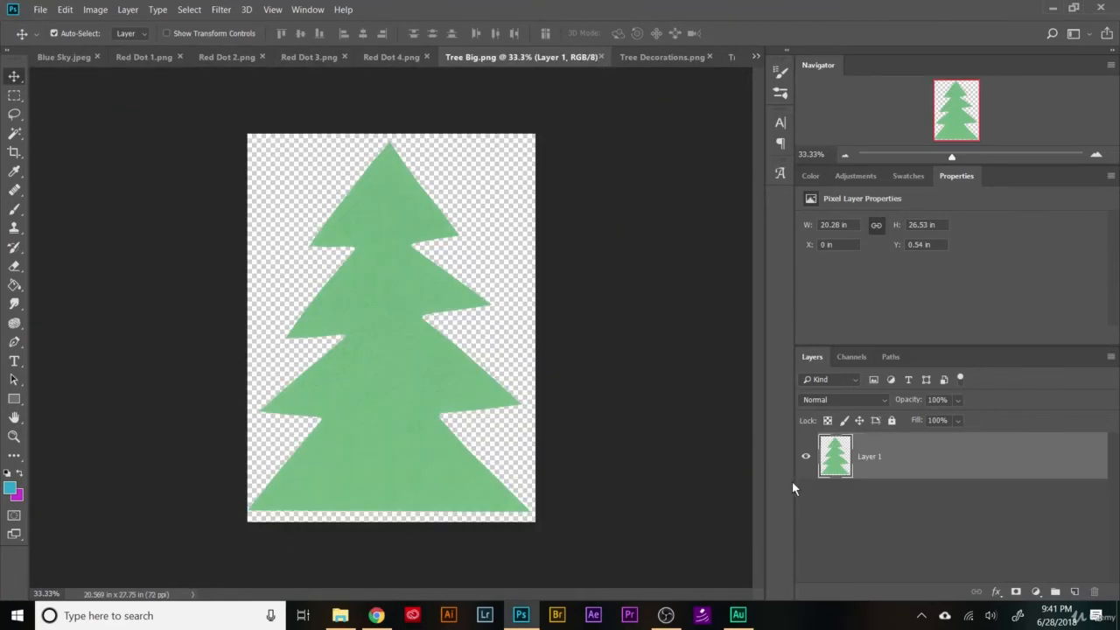
pyautogui.moveTo(834, 459); pyautogui.dragTo(316, 404)
pyautogui.moveTo(310, 447); pyautogui.dragTo(344, 437)
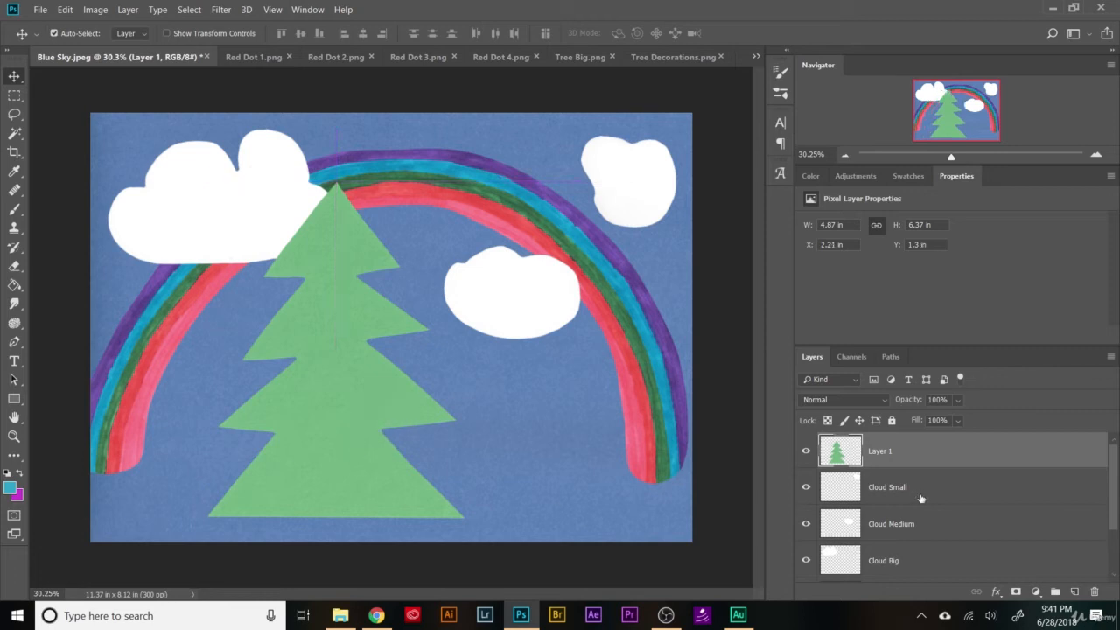
# Rename the copied tree layer "Tree Big" and close Tree Big.png.
pyautogui.doubleClick(880, 452)
pyautogui.write('T')
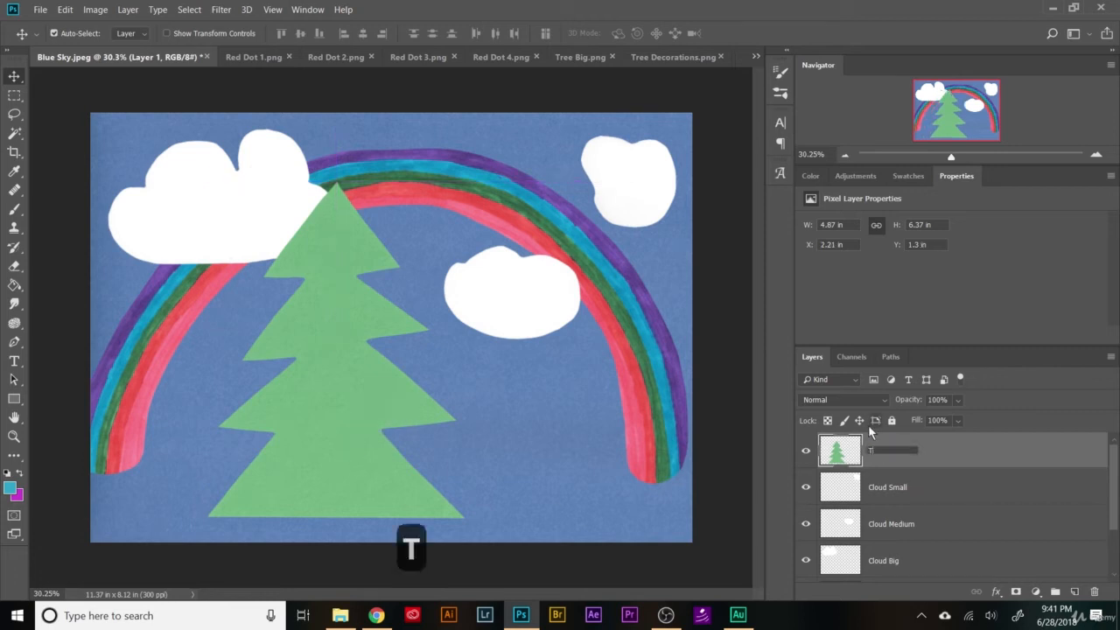
pyautogui.write('ree Big')
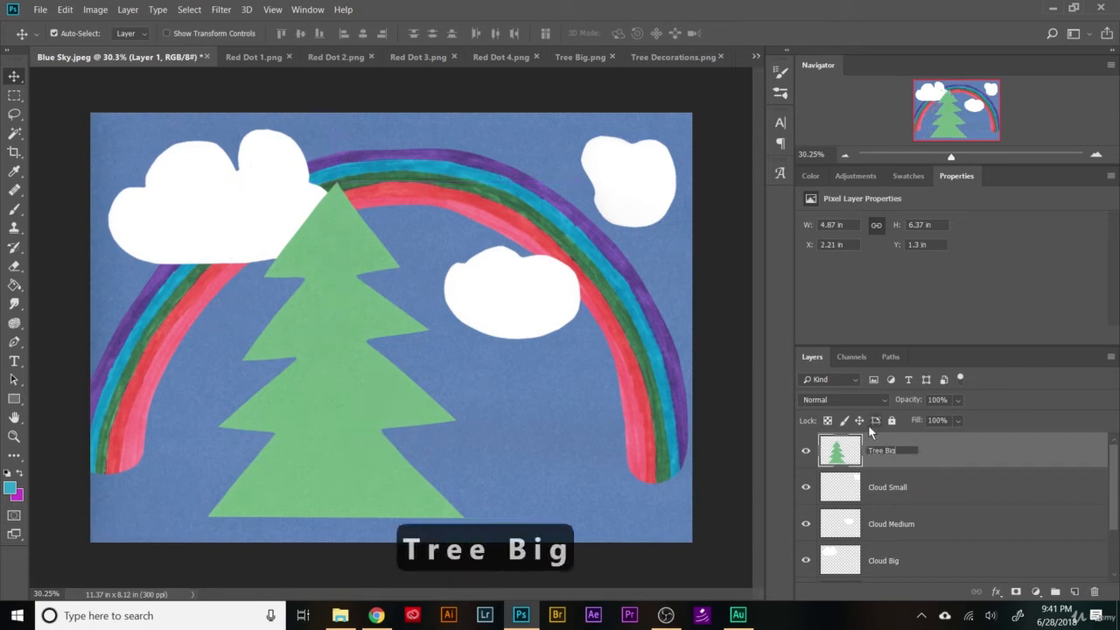
pyautogui.press('Return')
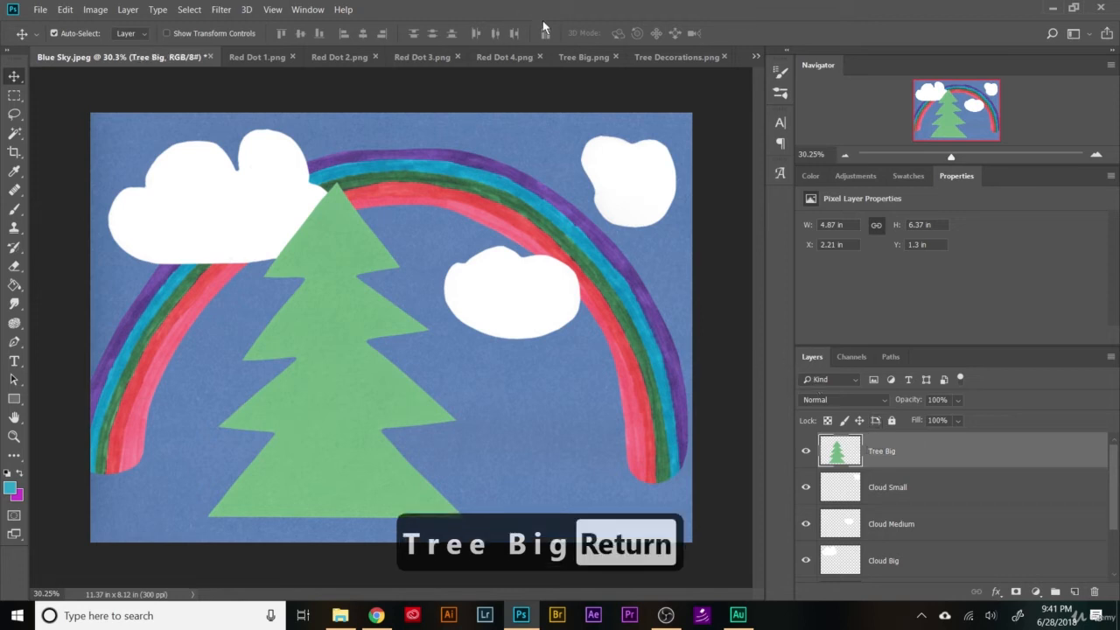
pyautogui.click(616, 57)
# Try to copy the small tree from Tree Small.png into another open document, and undo the placement.
pyautogui.click(686, 63)
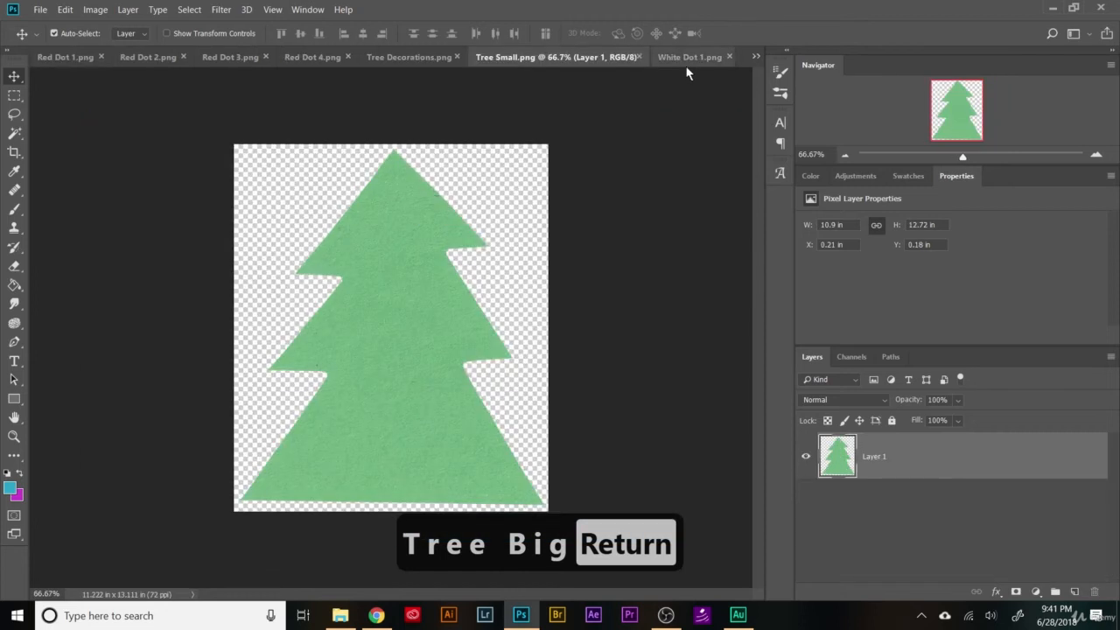
pyautogui.moveTo(427, 283); pyautogui.dragTo(119, 98)
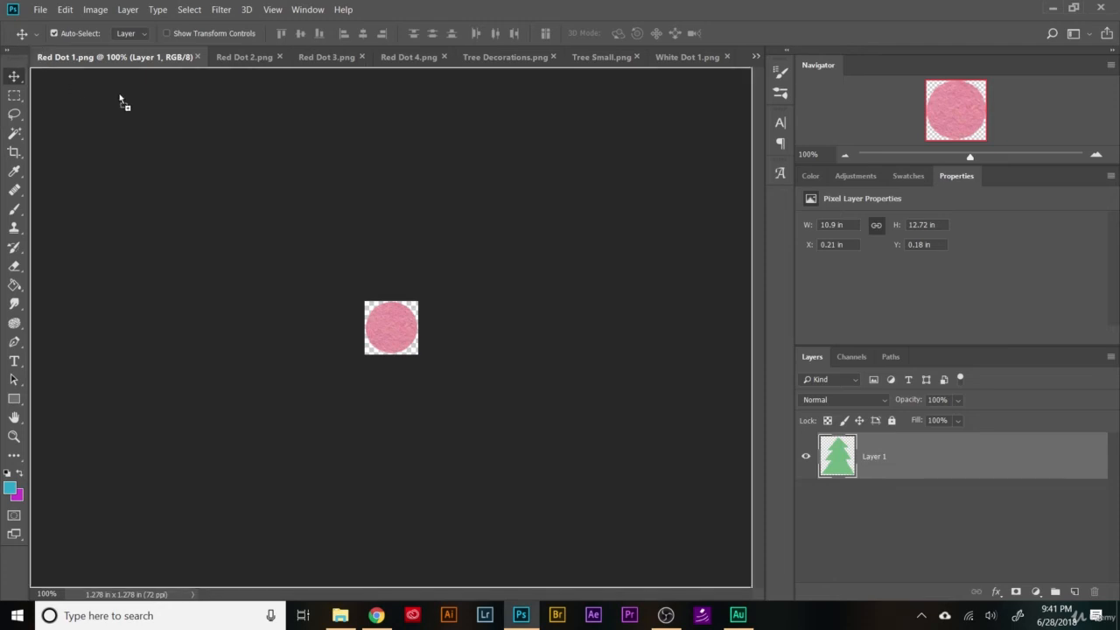
pyautogui.moveTo(389, 210); pyautogui.dragTo(400, 231)
pyautogui.hotkey('ctrl', 'z')
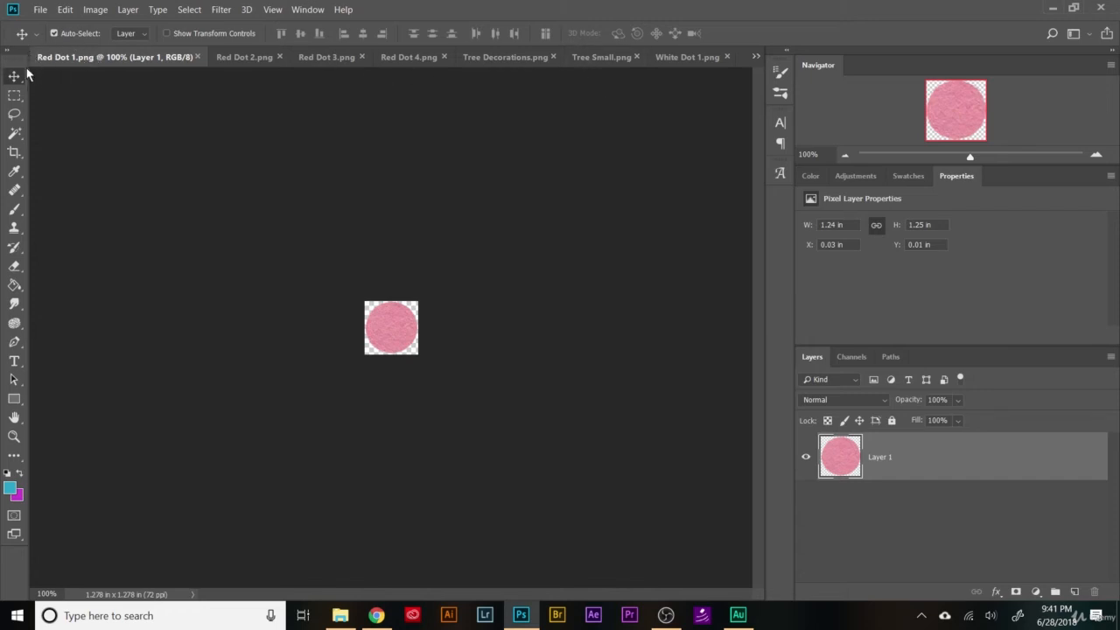
# Reorder the open documents so Tree Small.png directly follows Red Dot 1.png, and switch to Blue Sky.jpeg.
pyautogui.moveTo(609, 55); pyautogui.dragTo(250, 64)
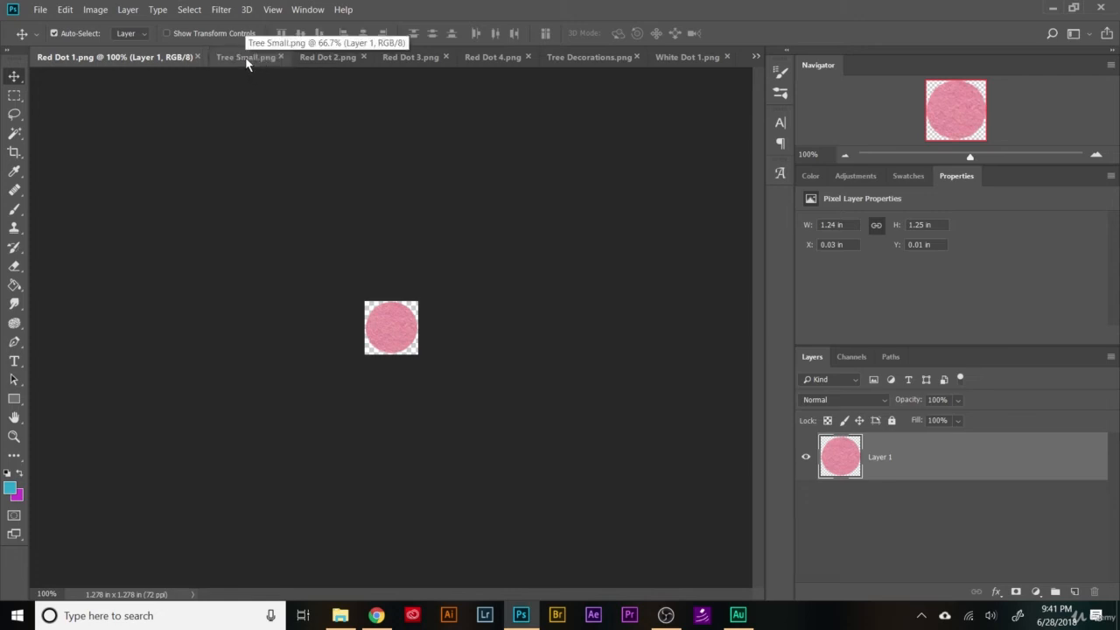
pyautogui.click(255, 67)
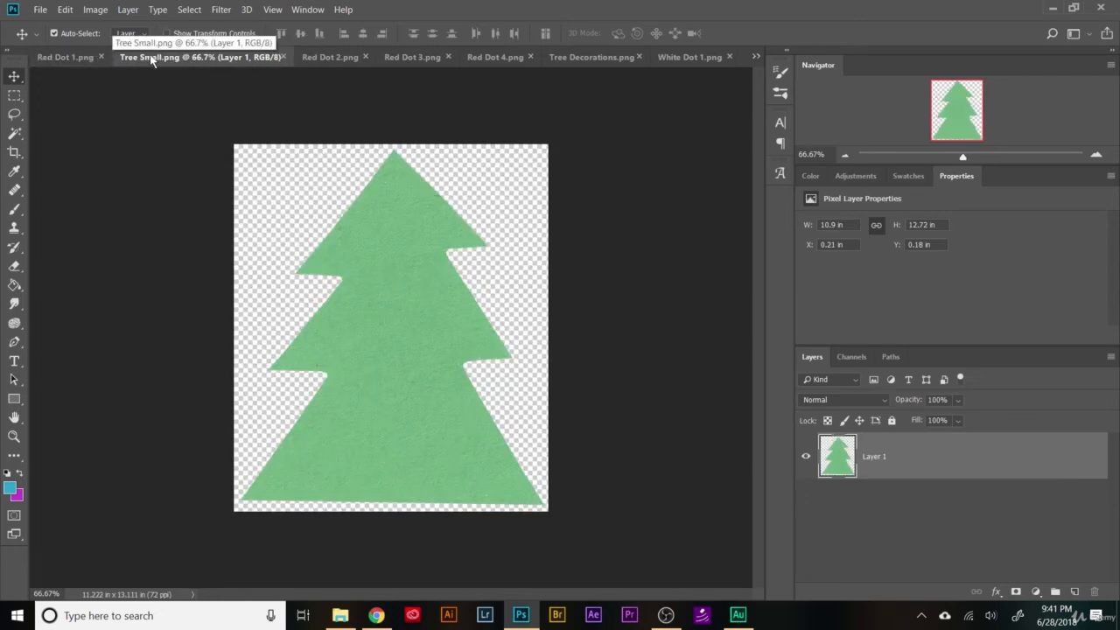
pyautogui.click(759, 56)
pyautogui.click(800, 55)
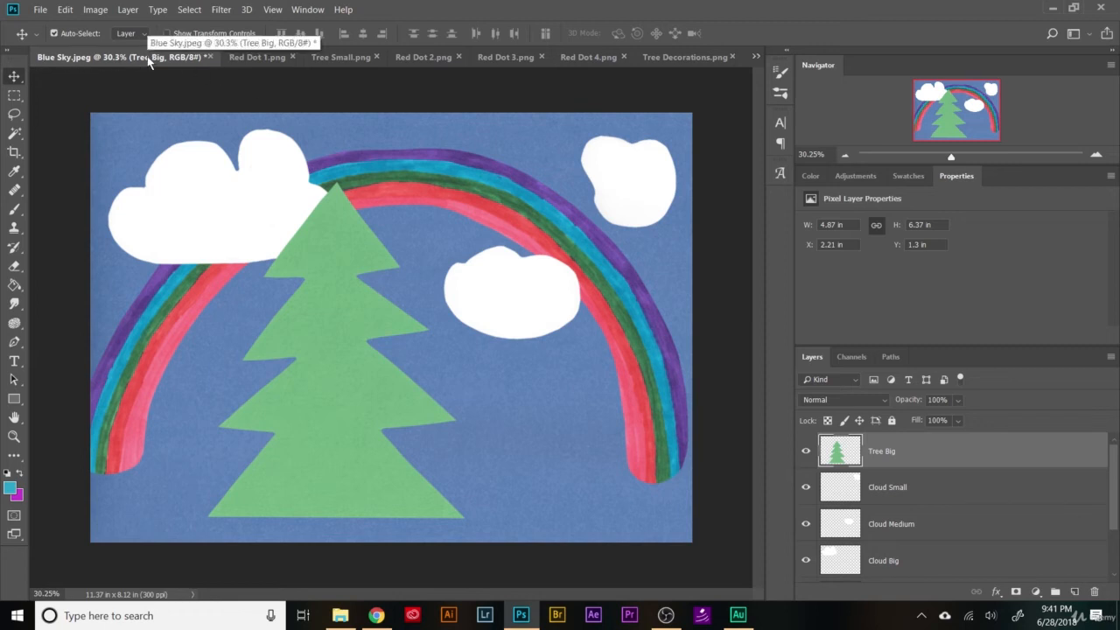
# Copy the tree from Tree Small.png into Blue Sky.jpeg and position it at about X 6.94 in, Y 4.48 in.
pyautogui.click(328, 58)
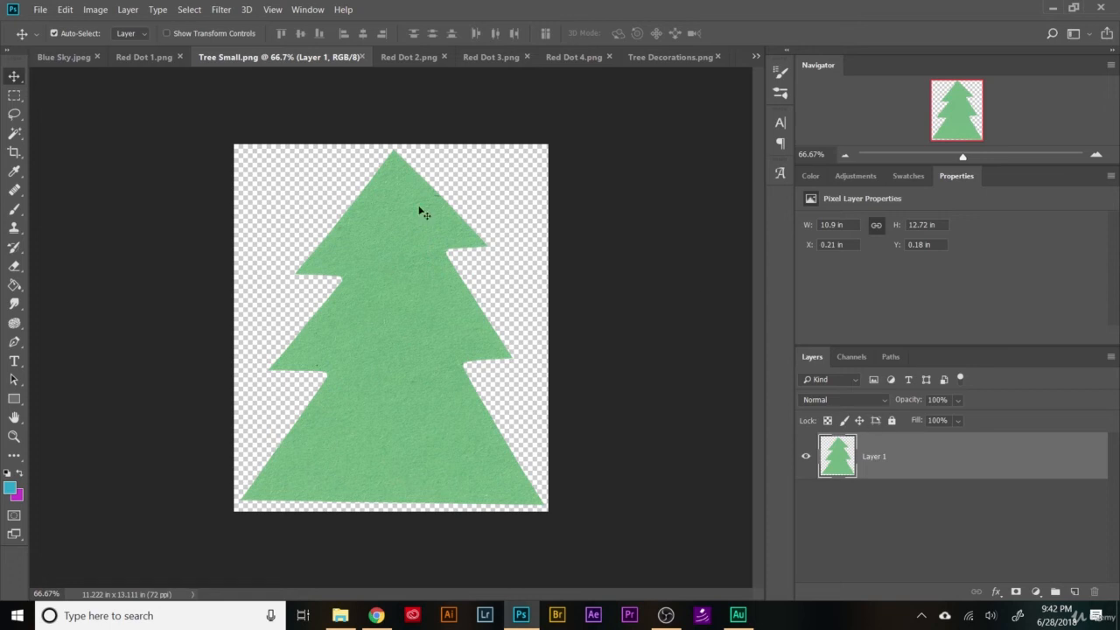
pyautogui.moveTo(420, 212); pyautogui.dragTo(553, 490)
# Rename the copied small tree layer "Tree Small" and close Tree Small.png.
pyautogui.doubleClick(879, 450)
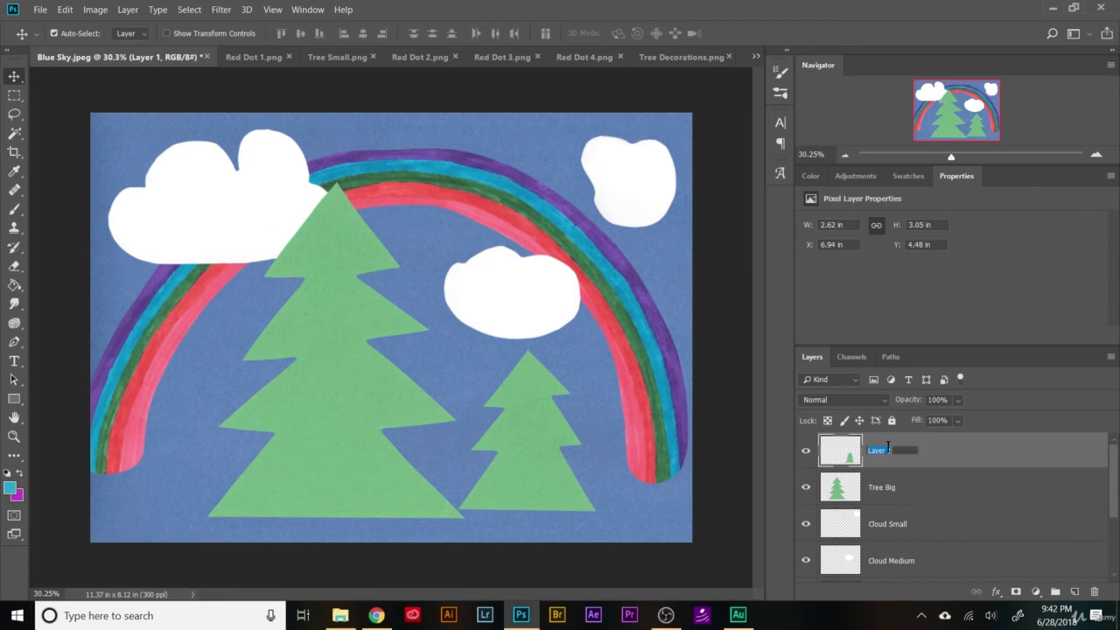
pyautogui.hotkey('ctrl', 't')
pyautogui.write('ree s')
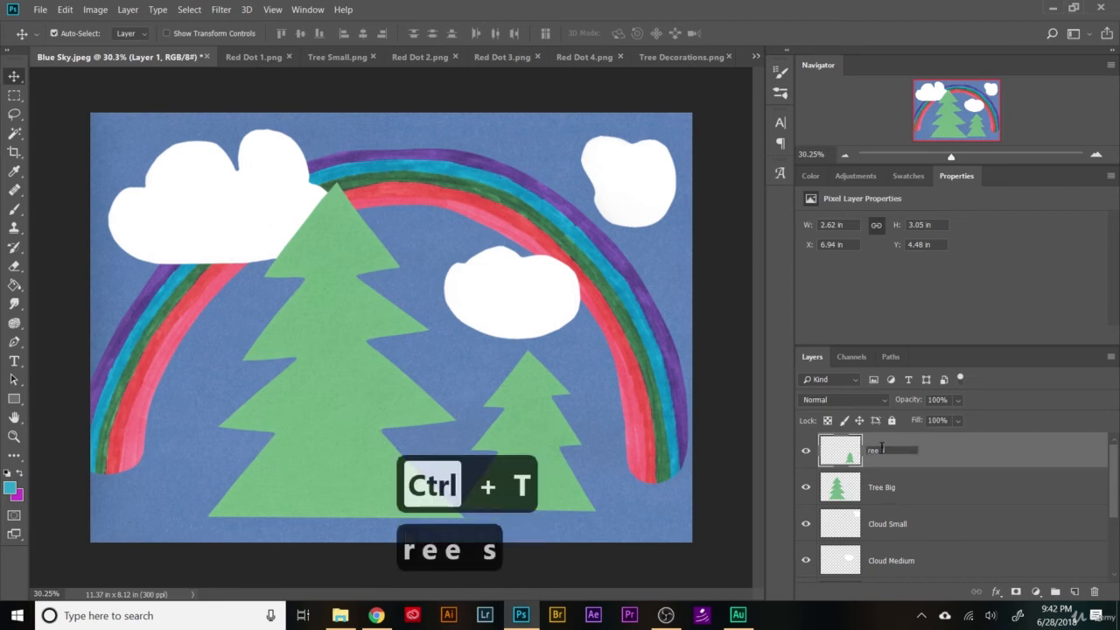
pyautogui.press('BackSpace')
pyautogui.press('BackSpace')
pyautogui.press('BackSpace')
pyautogui.press('BackSpace')
pyautogui.press('BackSpace')
pyautogui.write('Tree Small')
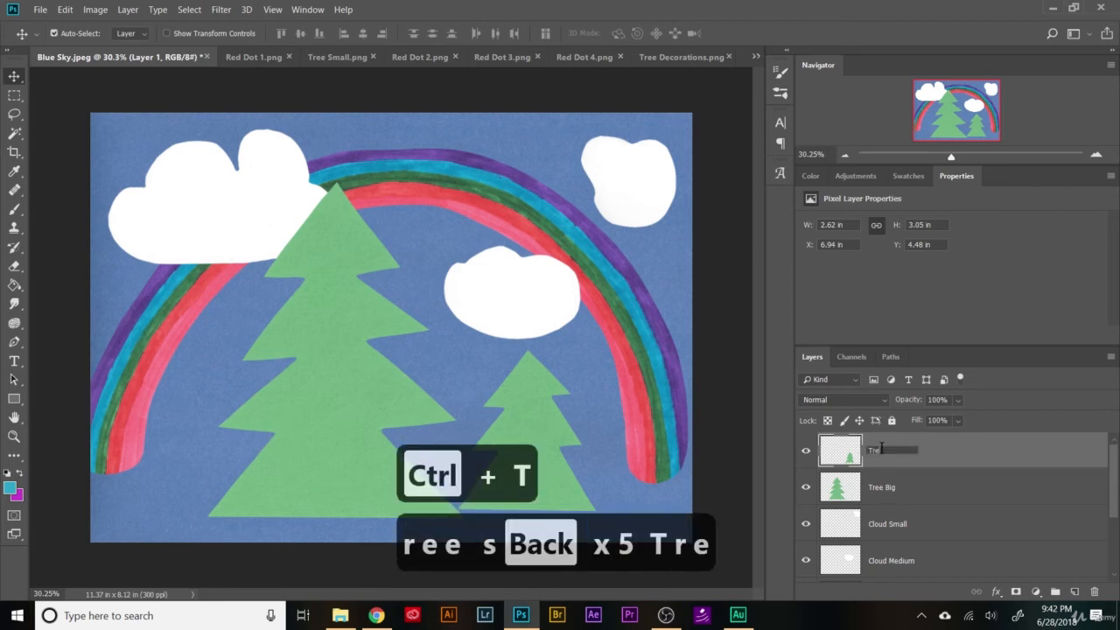
pyautogui.press('Return')
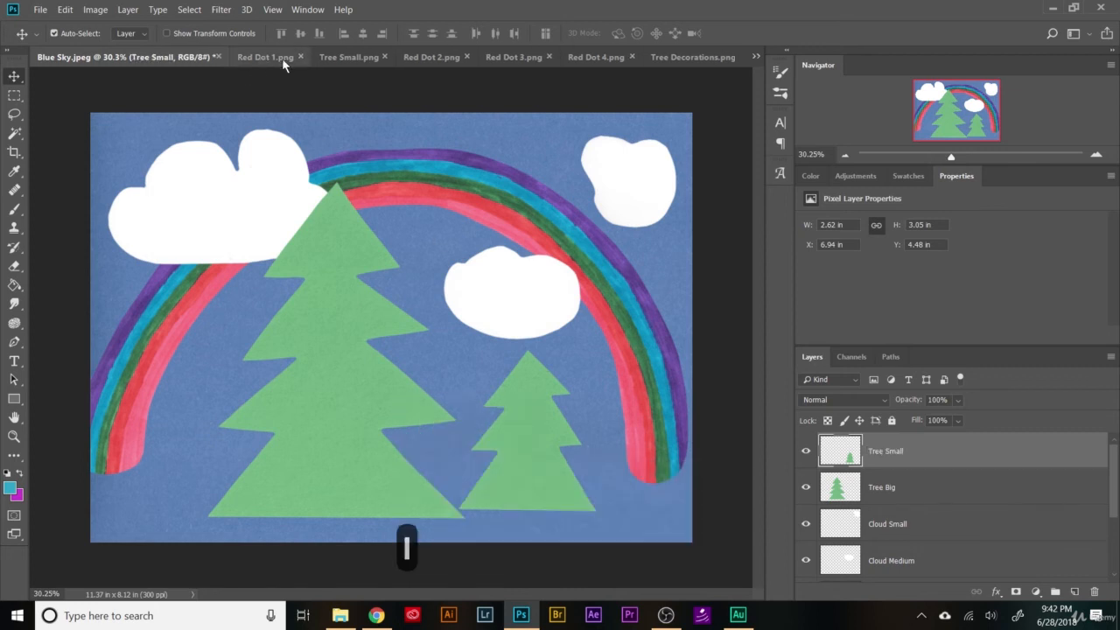
pyautogui.click(385, 58)
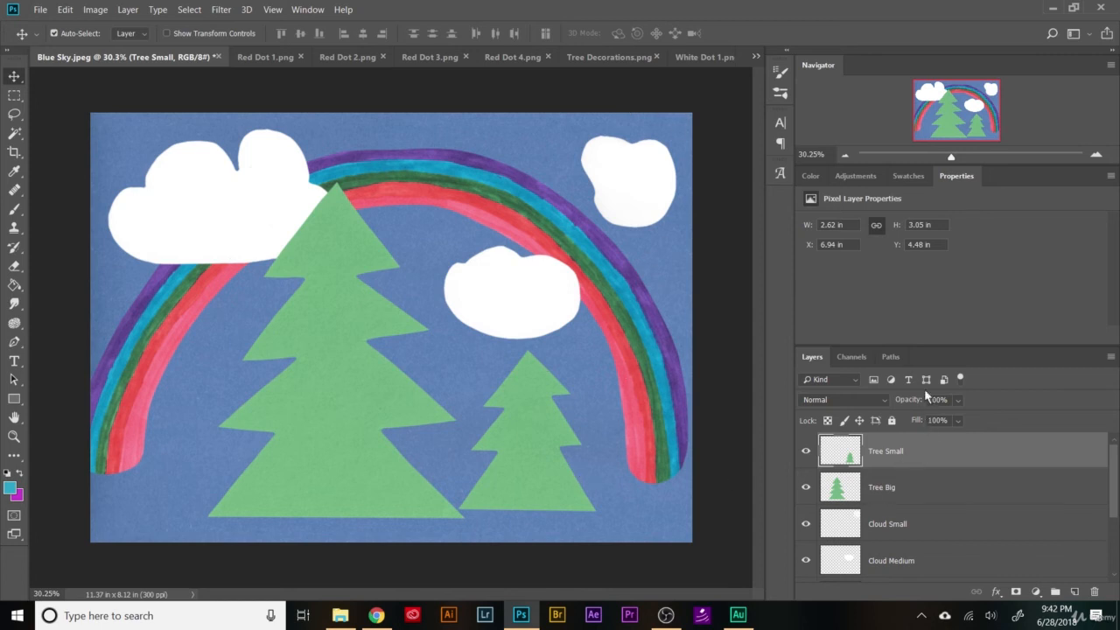
# Dock the Layers panel in its own full-height column beside the Navigator, and narrow the Navigator and Properties column.
pyautogui.scroll(-3, 957, 492)
pyautogui.scroll(3, 949, 507)
pyautogui.moveTo(805, 350)
pyautogui.mouseDown()
pyautogui.moveTo(782, 362)
pyautogui.moveTo(795, 355)
pyautogui.mouseUp()
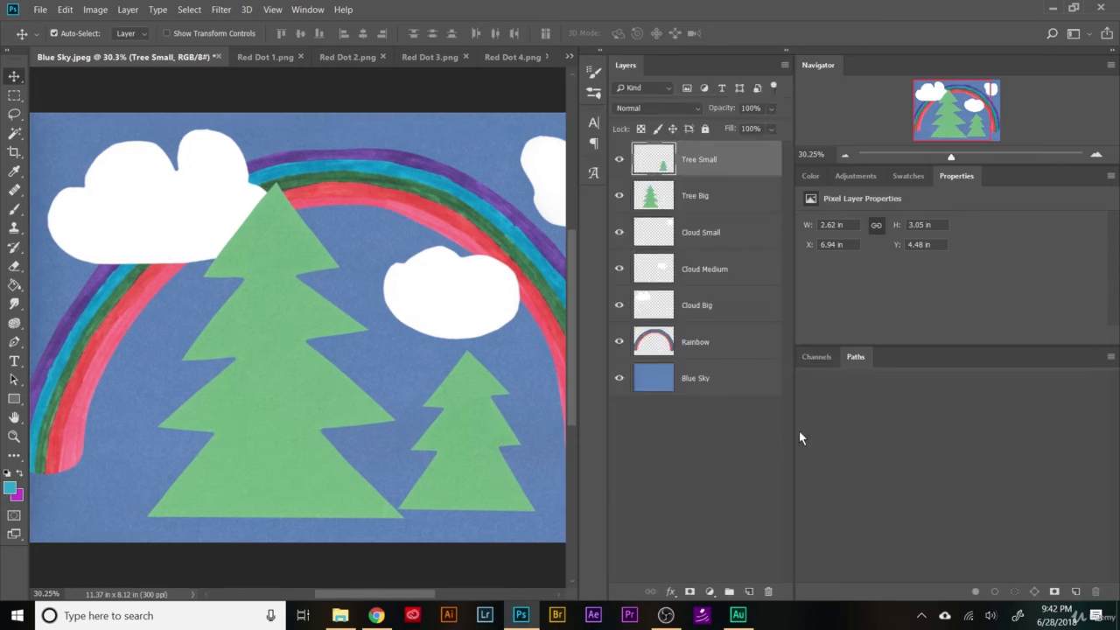
pyautogui.moveTo(795, 431); pyautogui.dragTo(961, 421)
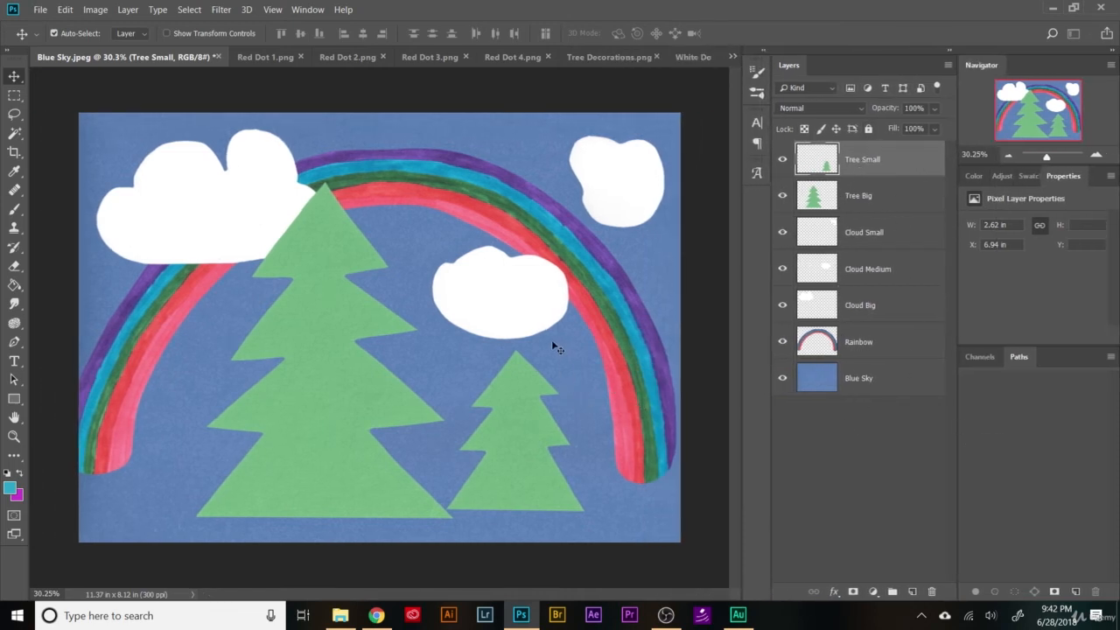
# Move the Cloud Big layer below the Rainbow layer, directly above Blue Sky.
pyautogui.scroll(-1, 544, 339)
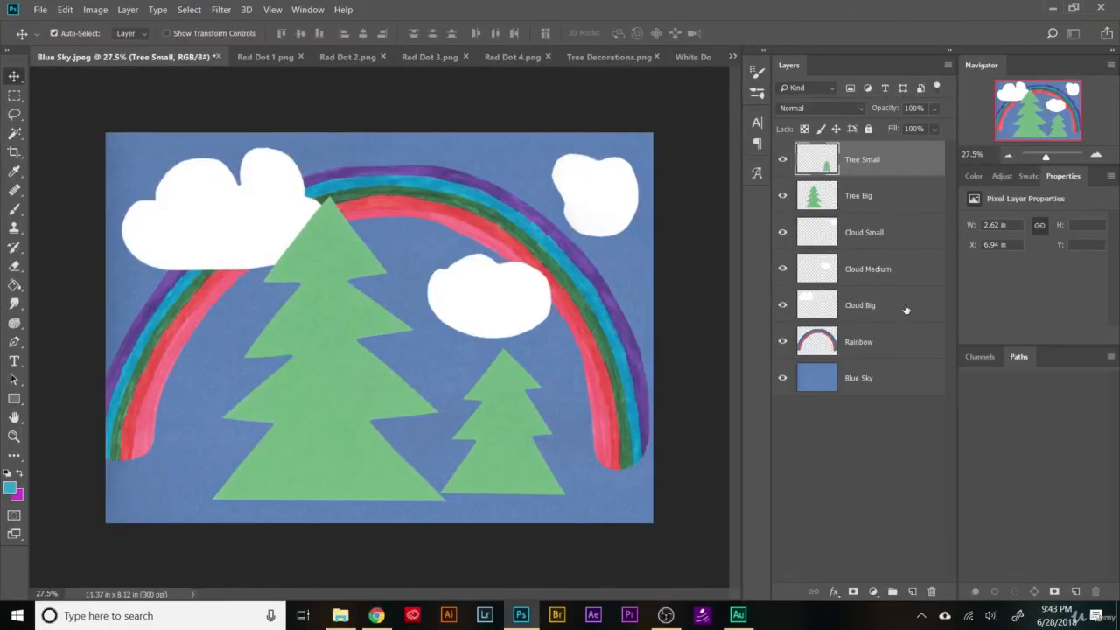
pyautogui.click(903, 307)
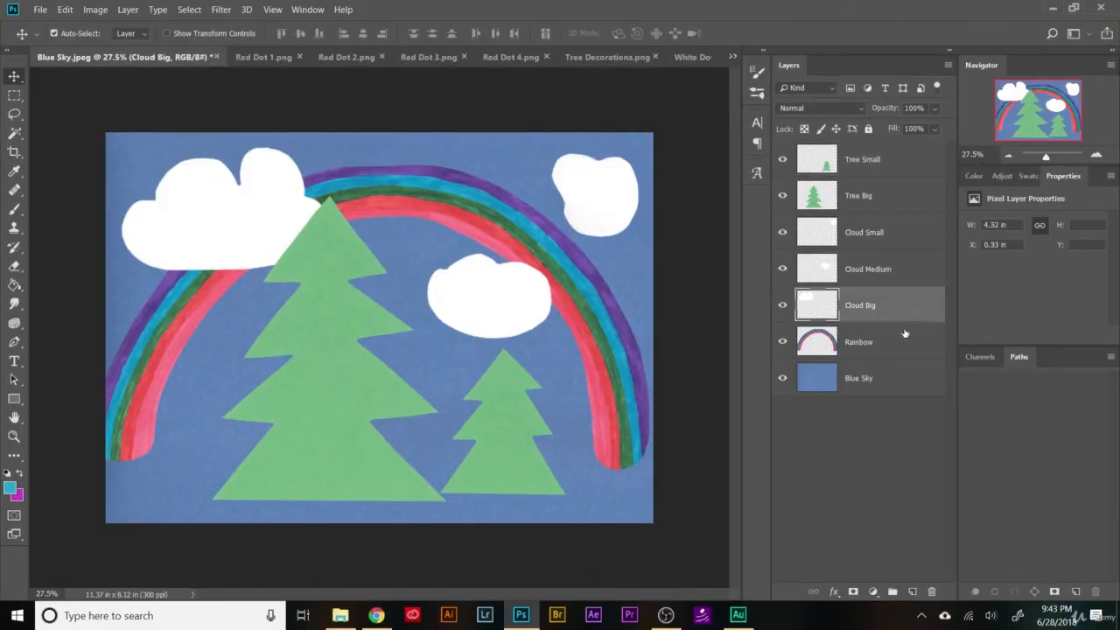
pyautogui.moveTo(896, 307); pyautogui.dragTo(895, 354)
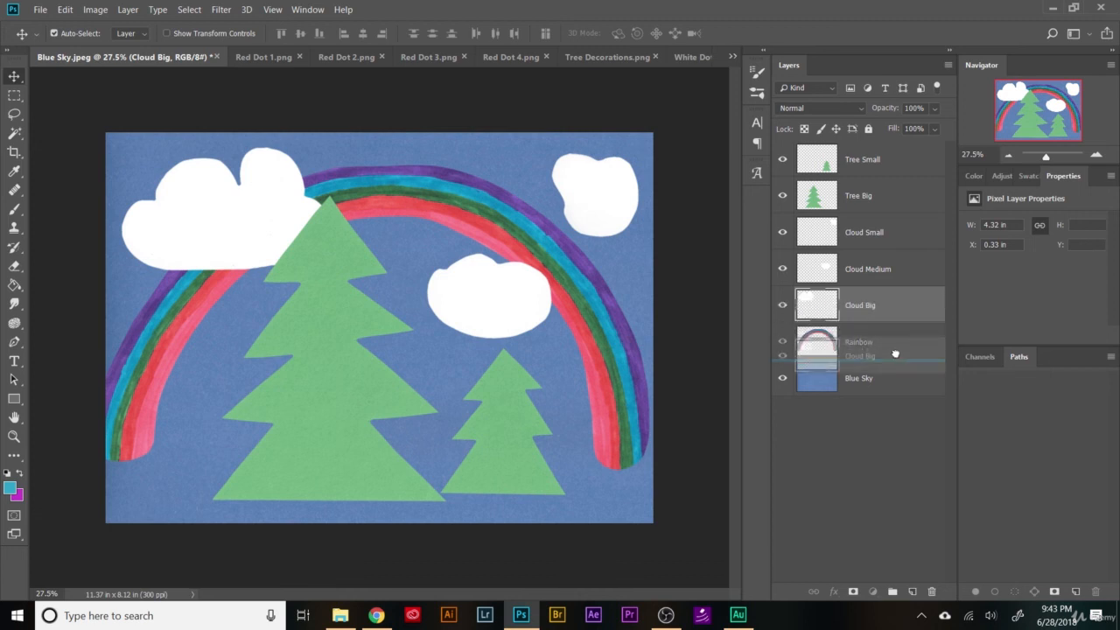
pyautogui.moveTo(895, 354); pyautogui.dragTo(894, 353)
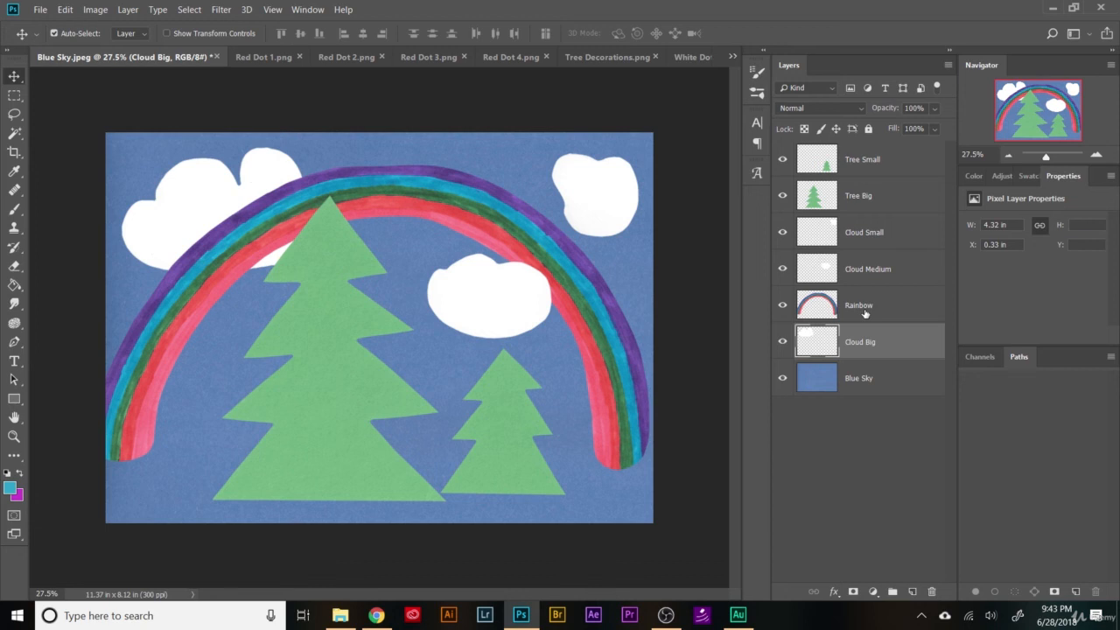
# Try the Rainbow layer at the top of the layer stack, and return it to directly above Cloud Big.
pyautogui.moveTo(864, 313); pyautogui.dragTo(875, 154)
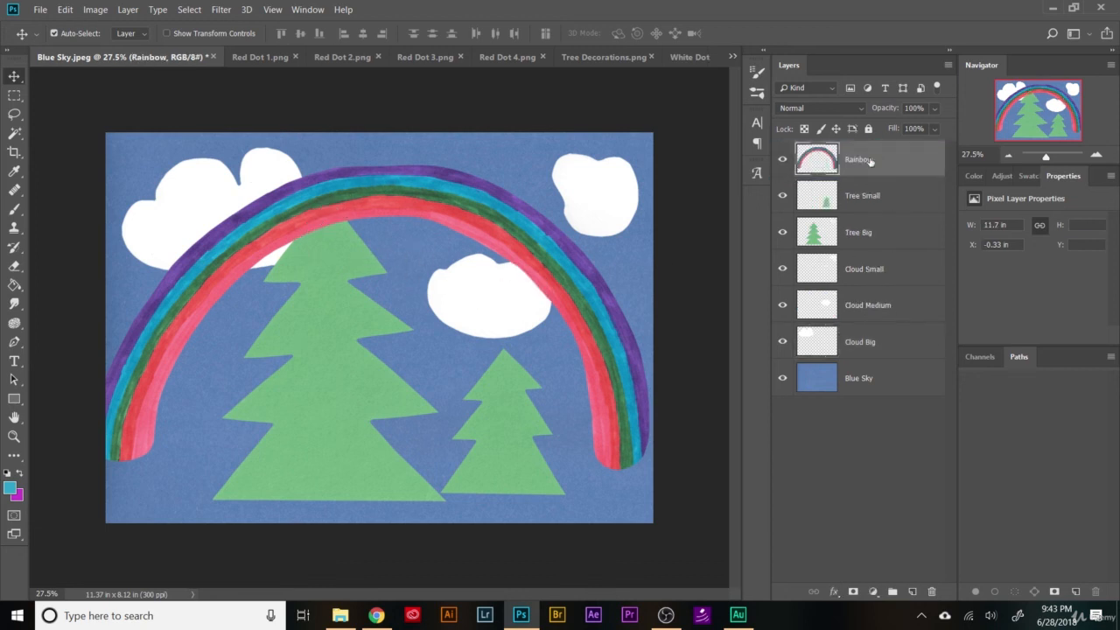
pyautogui.moveTo(905, 159); pyautogui.dragTo(909, 325)
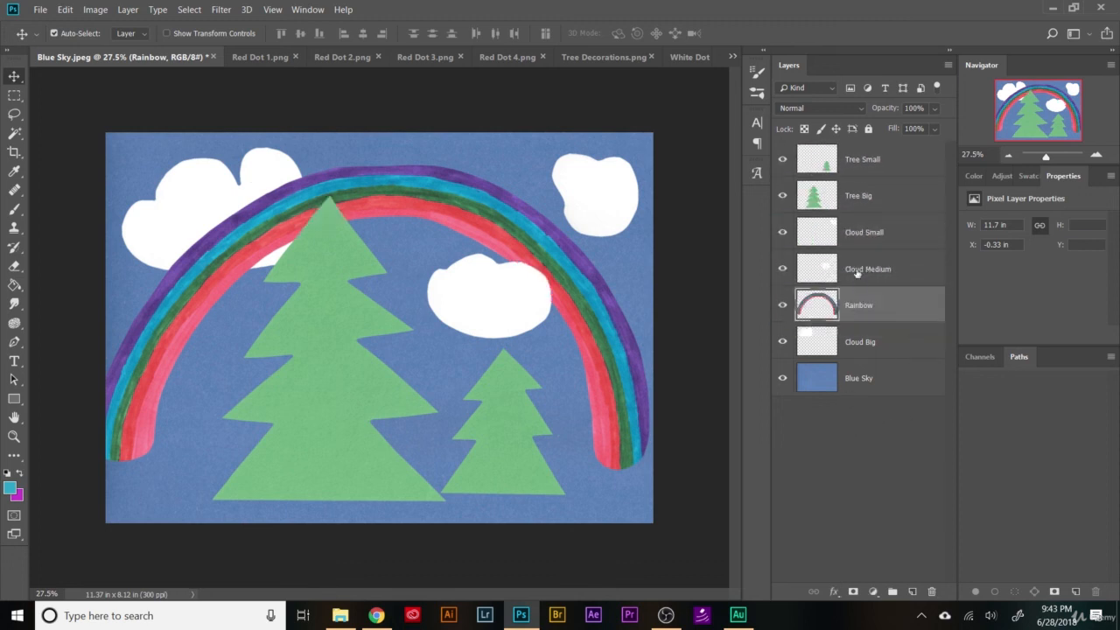
# Clear the layer selection and move the Blue Sky layer between Tree Small and Tree Big.
pyautogui.click(879, 474)
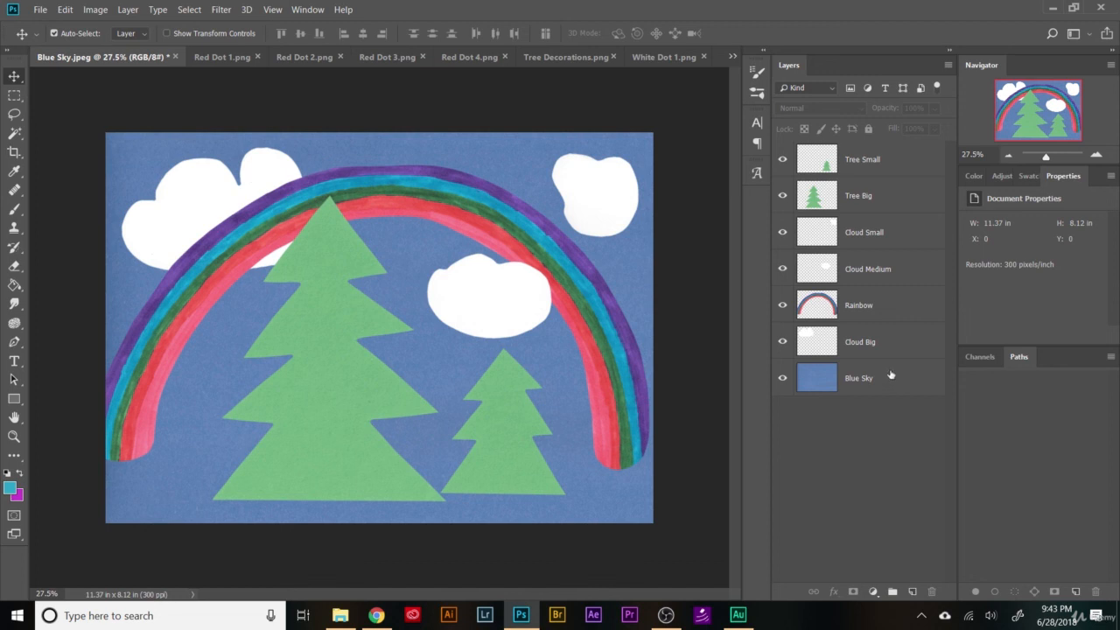
pyautogui.moveTo(897, 386); pyautogui.dragTo(893, 199)
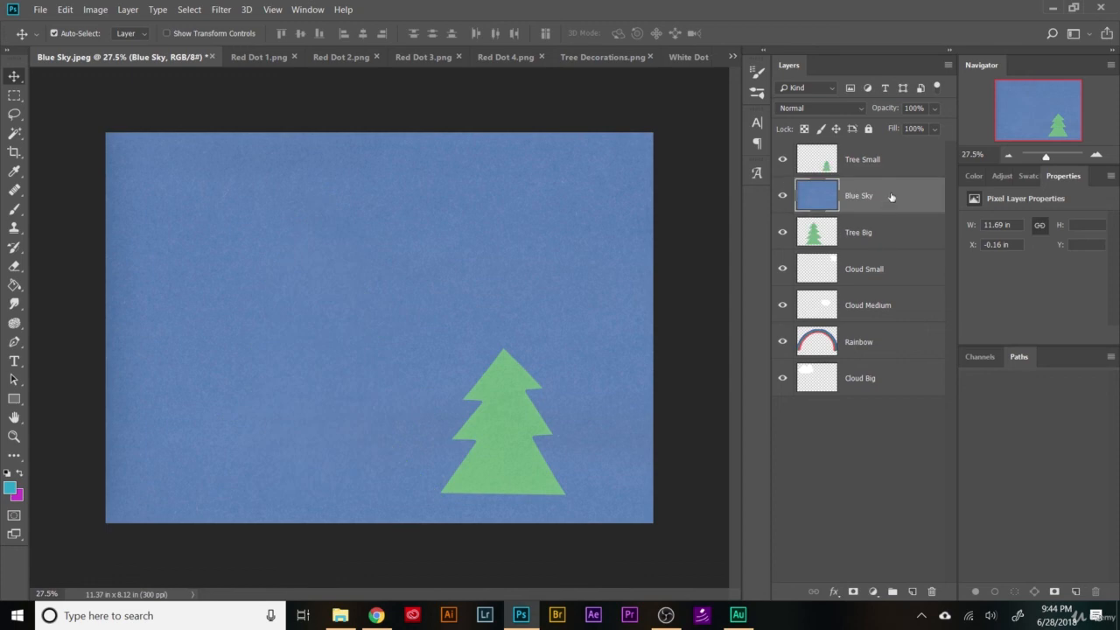